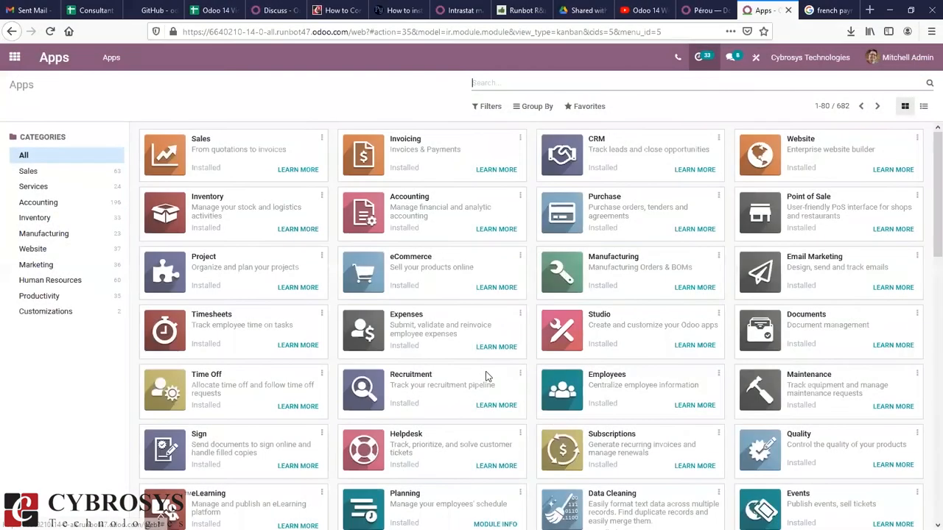
Step: Put the browser in full screen on the Odoo Apps page and enter 'peru' in the app search
key(F11)
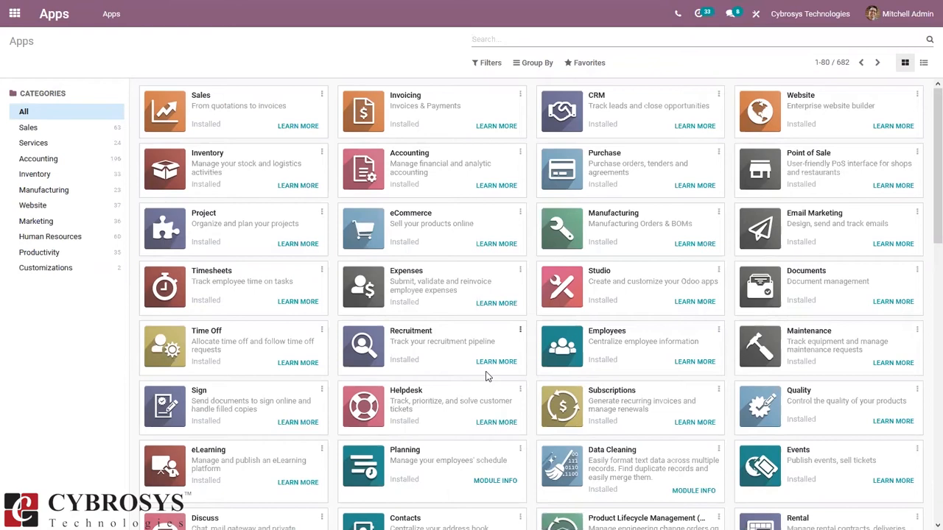
text(peru)
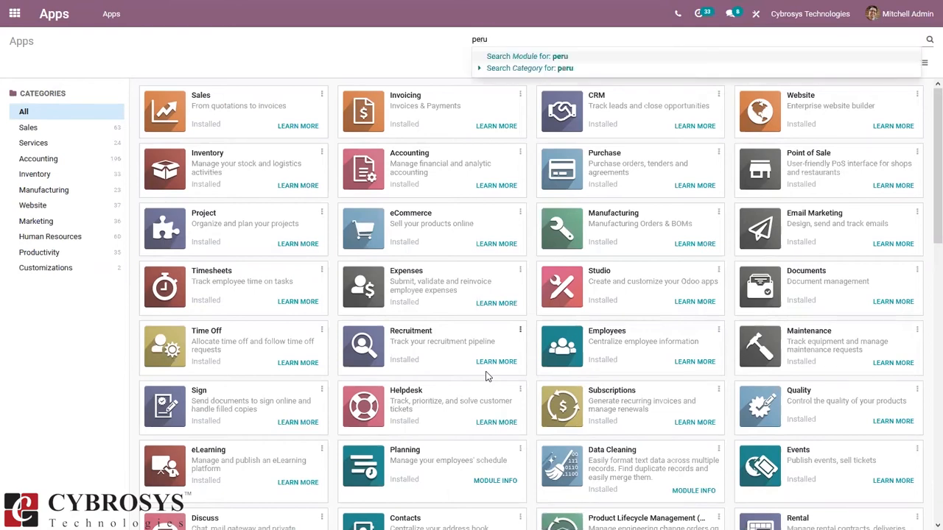
Step: Search apps for 'peru' to confirm Peru - Accounting and EDI for Peru are installed, then clear the filter
key(Return)
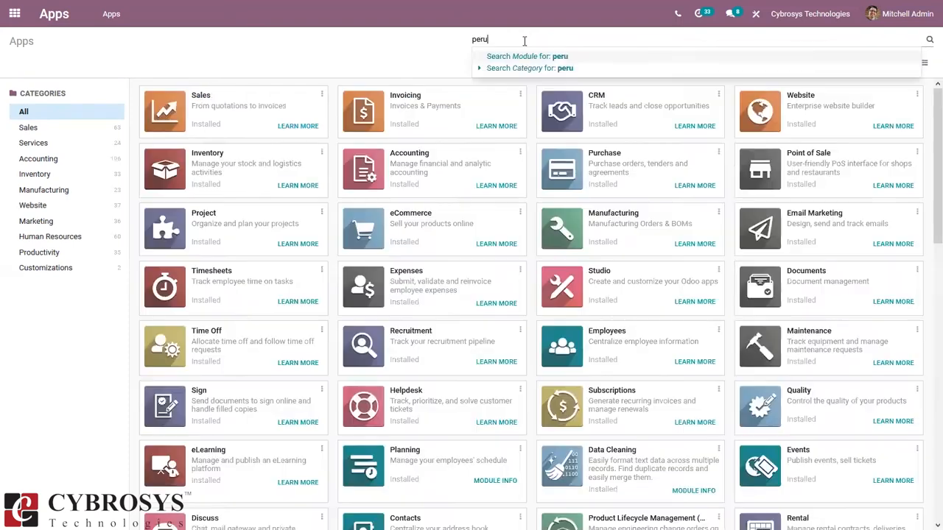
key(Return)
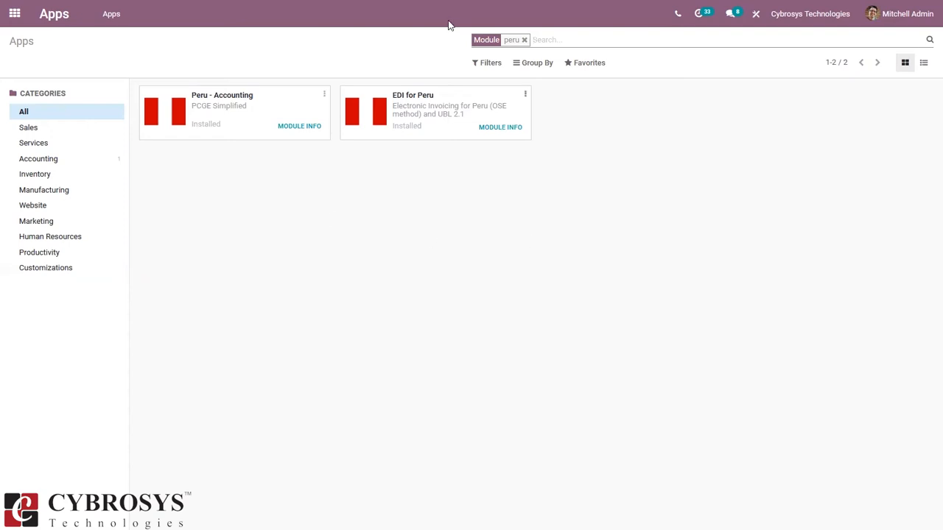
click(524, 41)
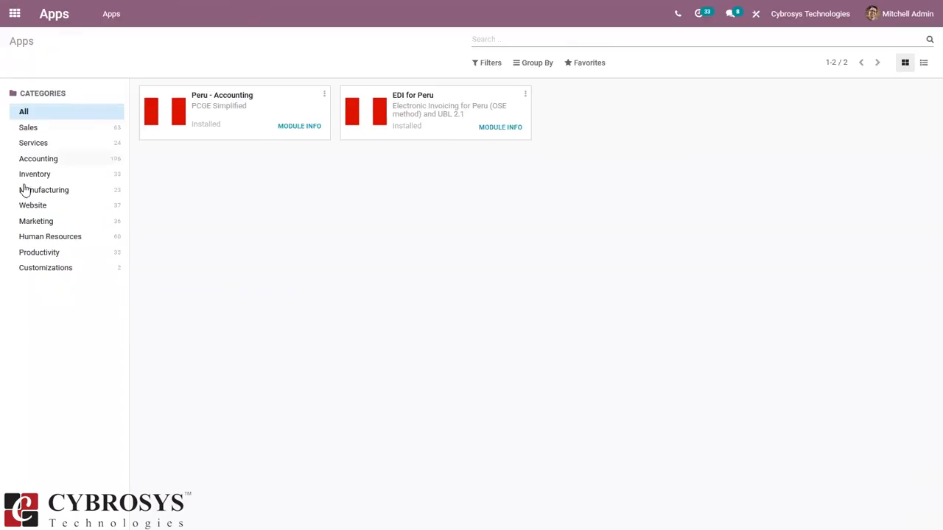
Step: Go through Settings to Manage Companies to list all 13 companies
click(15, 13)
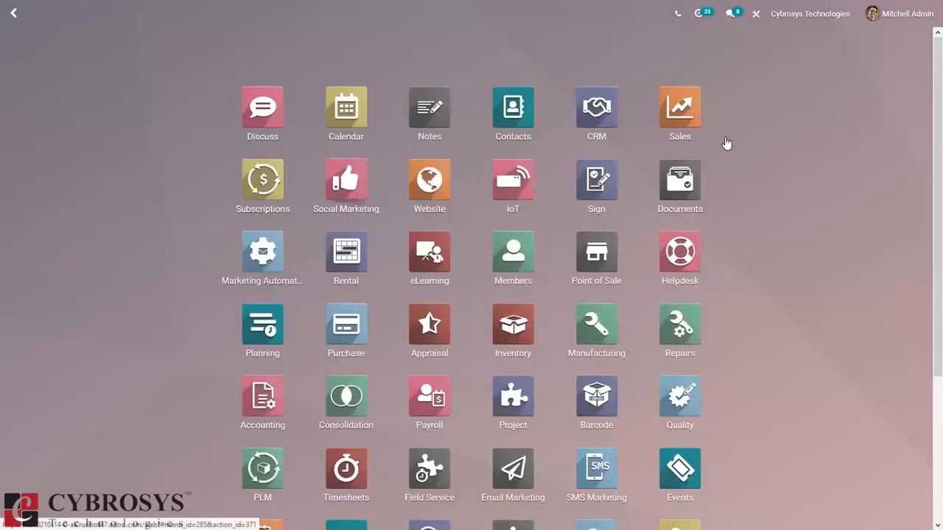
drag(937, 137, 937, 280)
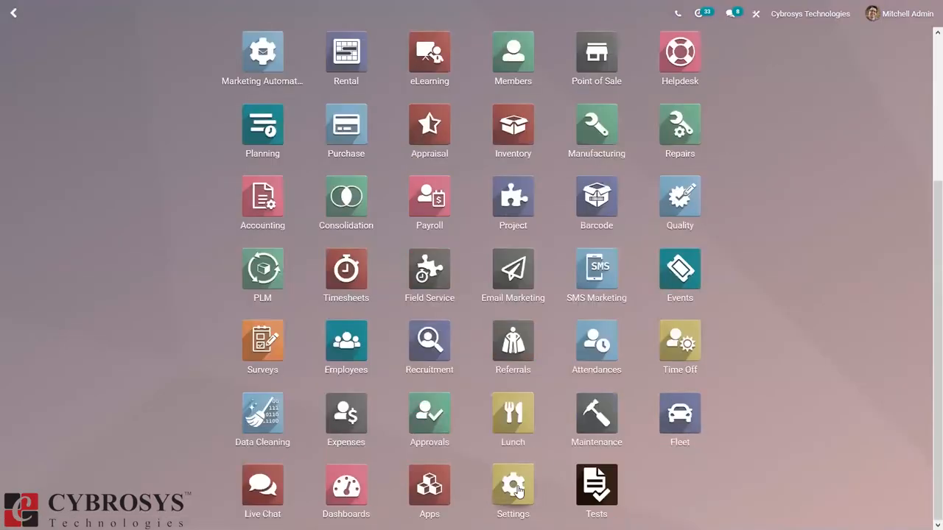
click(518, 490)
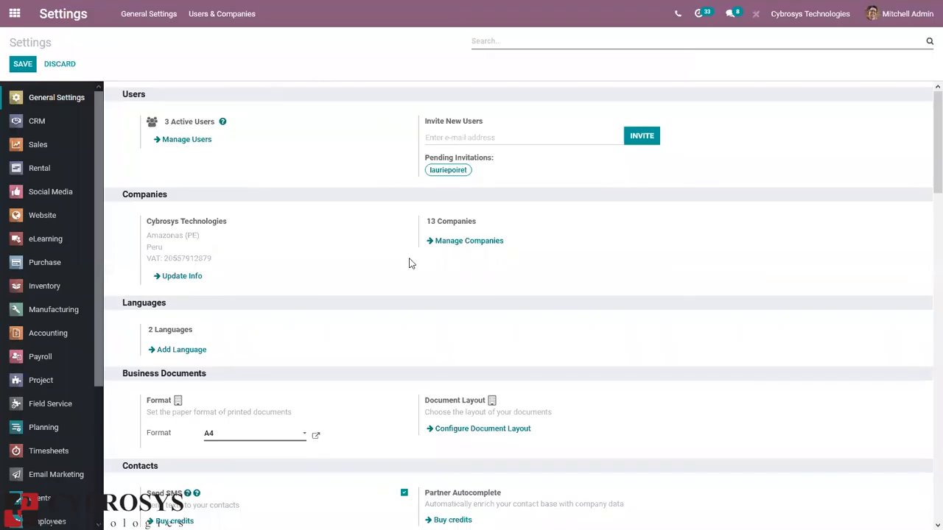
click(447, 242)
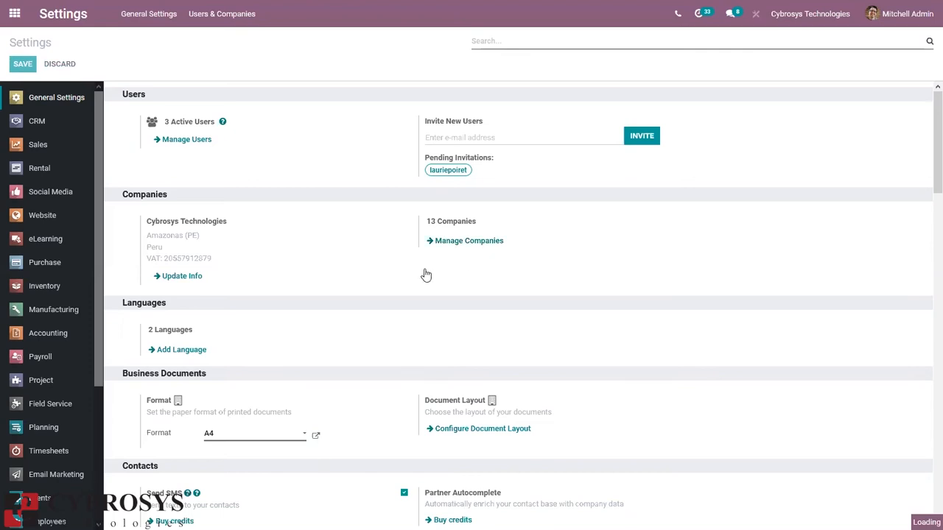
click(484, 243)
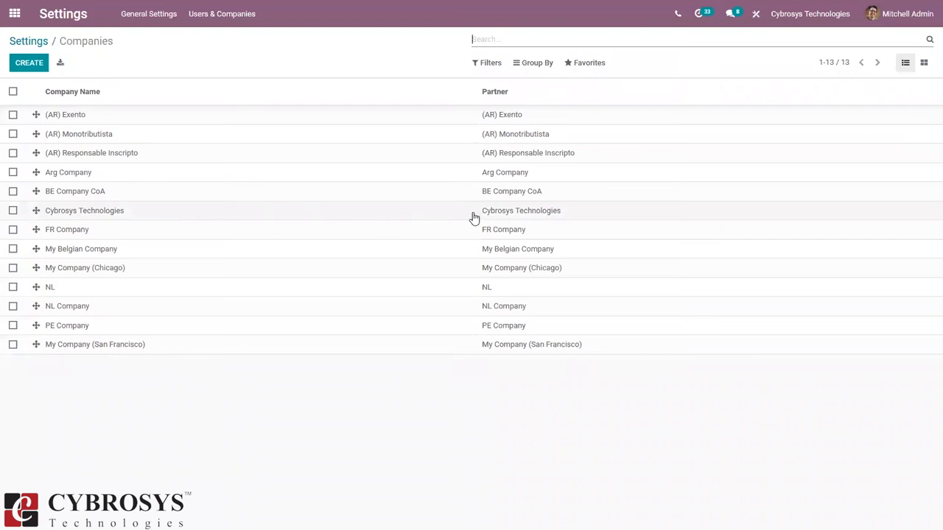
Step: Confirm Cybrosys Technologies has country Peru and save the company record
click(247, 212)
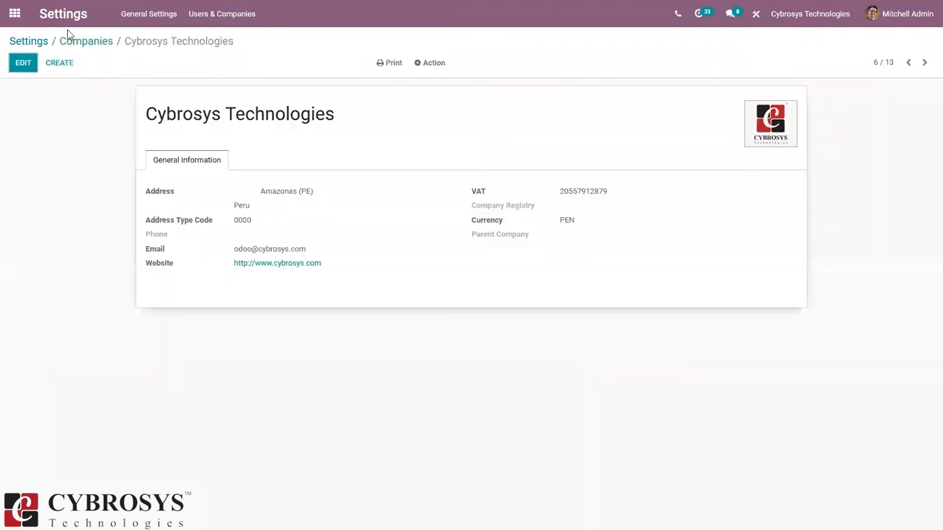
click(18, 66)
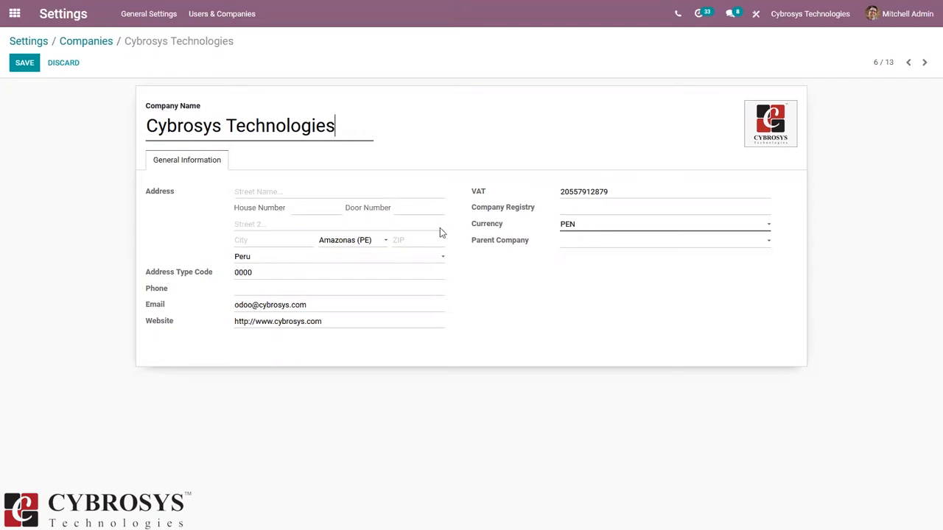
click(255, 257)
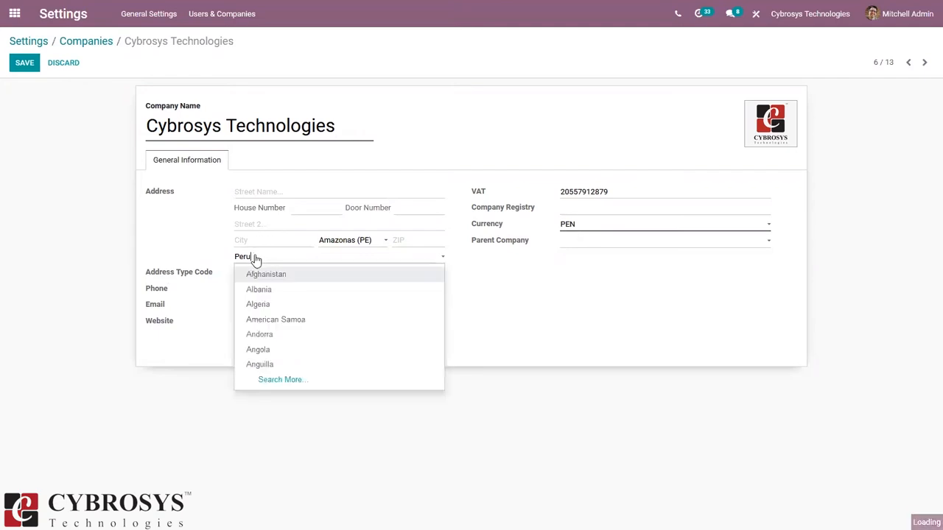
click(618, 301)
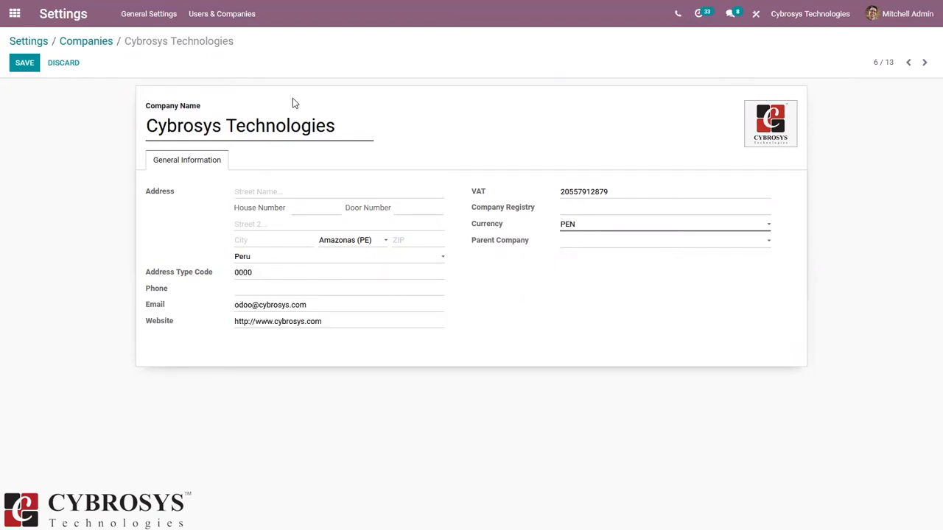
click(20, 66)
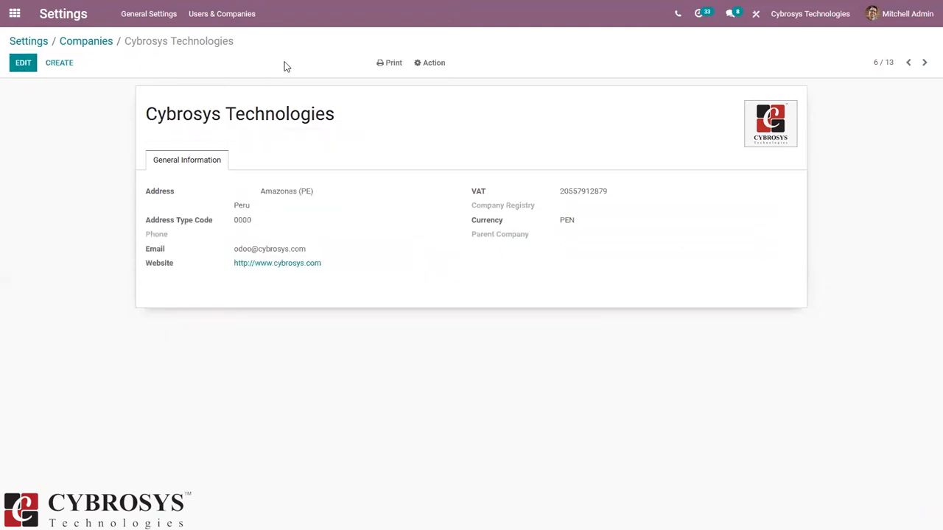
Step: Check the companies available in the company switcher, then return to the main app menu
click(791, 14)
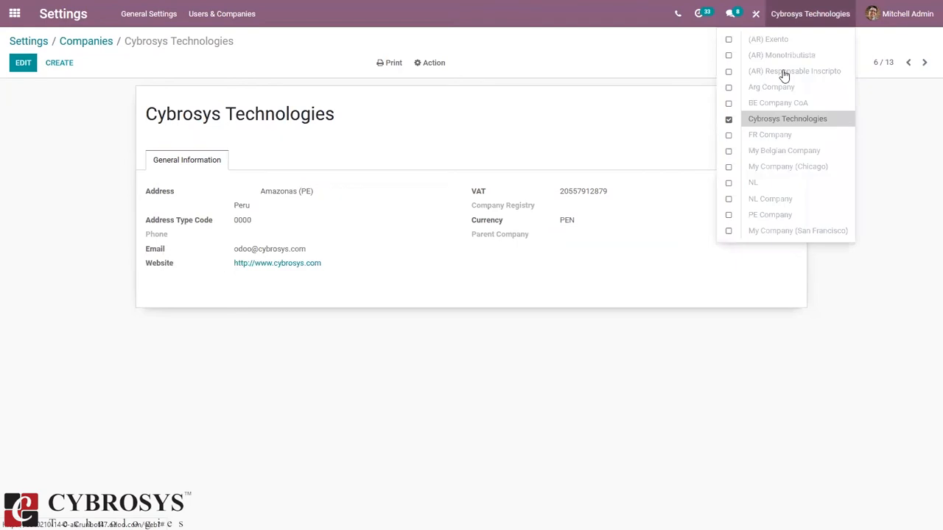
click(608, 102)
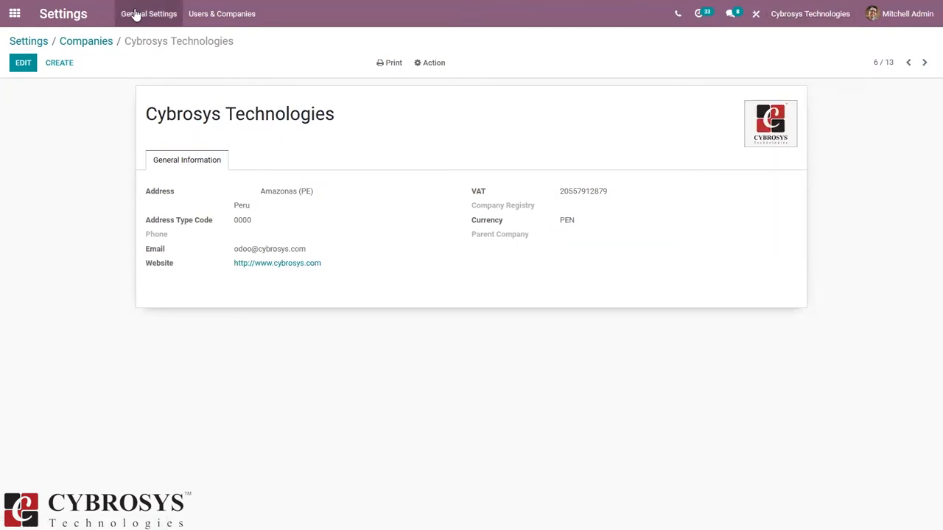
click(14, 13)
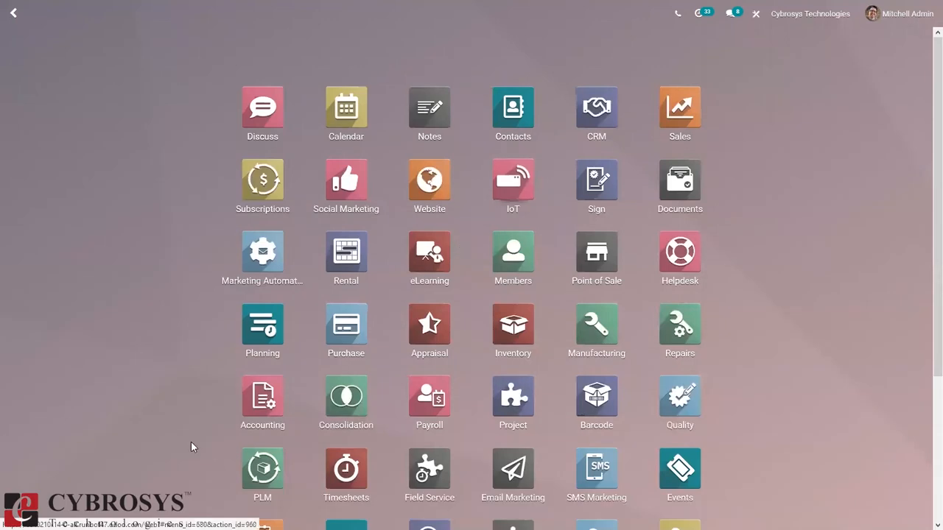
Step: Open the Accounting app's Configuration > Settings page
click(271, 396)
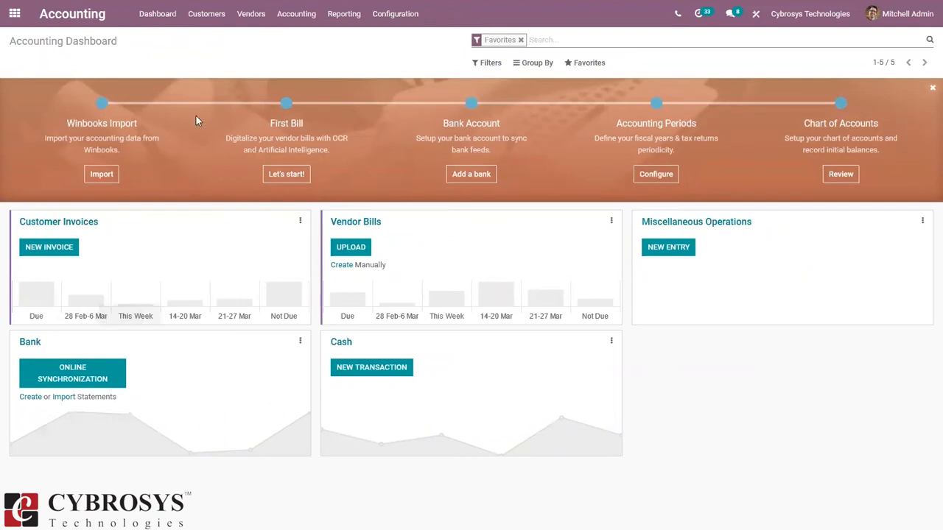
click(395, 14)
click(418, 43)
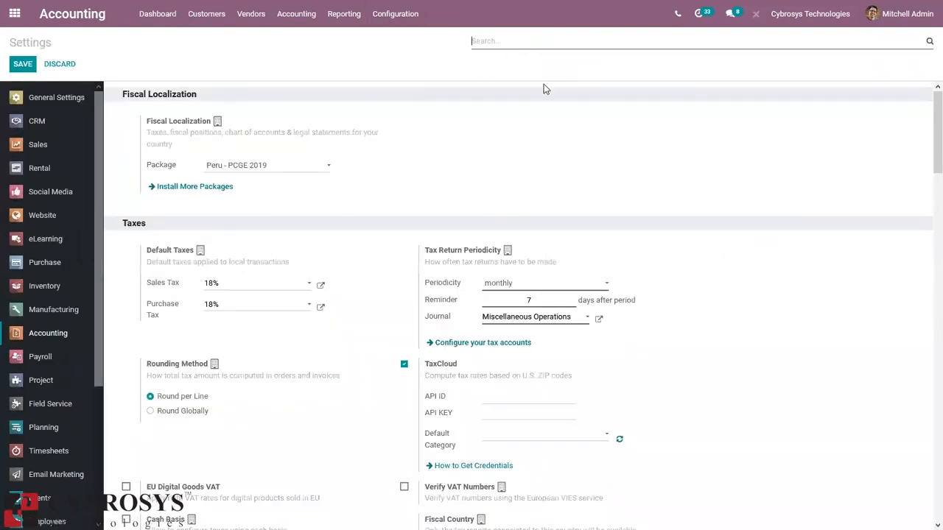
Step: Filter settings by 'fisc' and keep Peru - PCGE 2019 as the fiscal localization package
text(fisca)
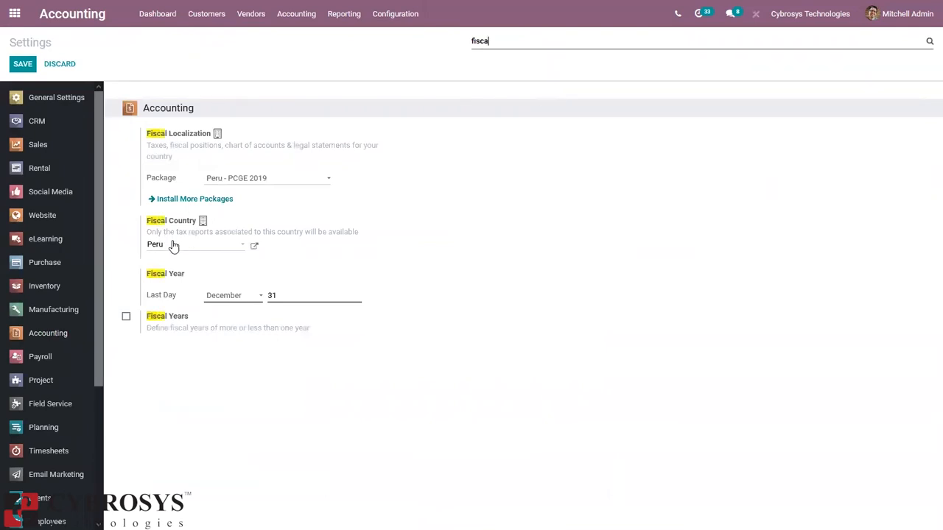
mouse_move(174, 247)
click(234, 181)
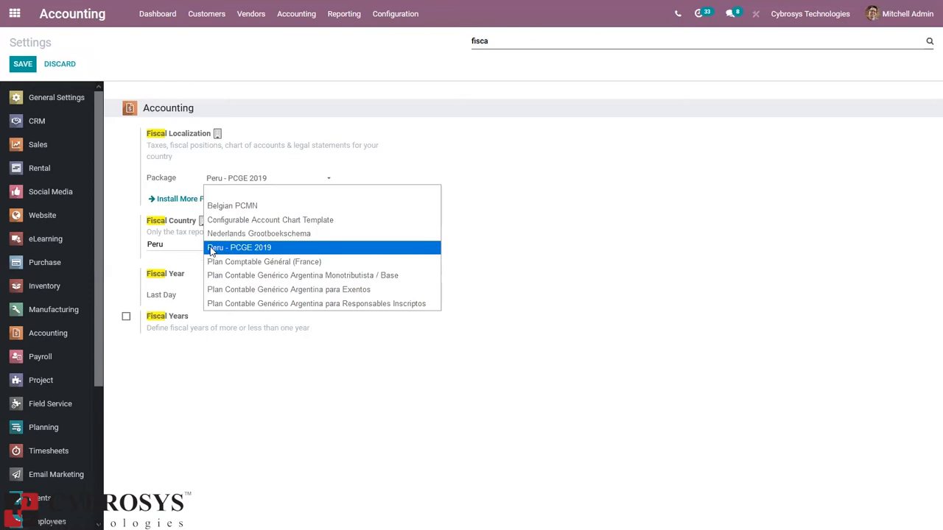
click(372, 170)
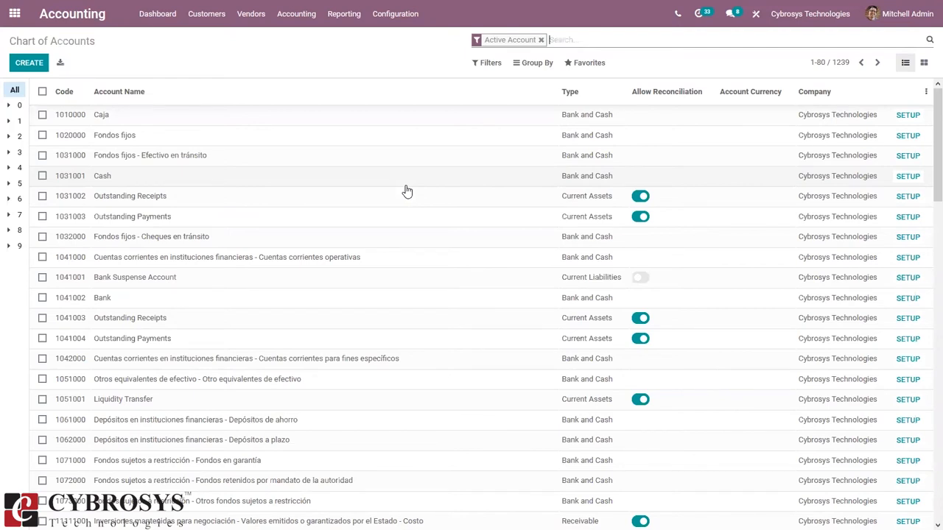
Step: Scroll the chart of accounts, then open the Fiscal Positions list
drag(926, 128, 926, 98)
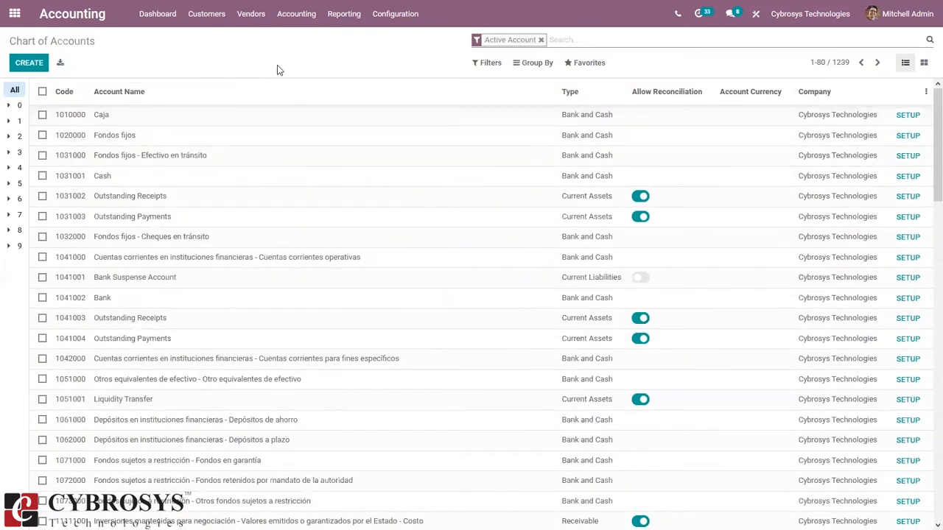
click(394, 14)
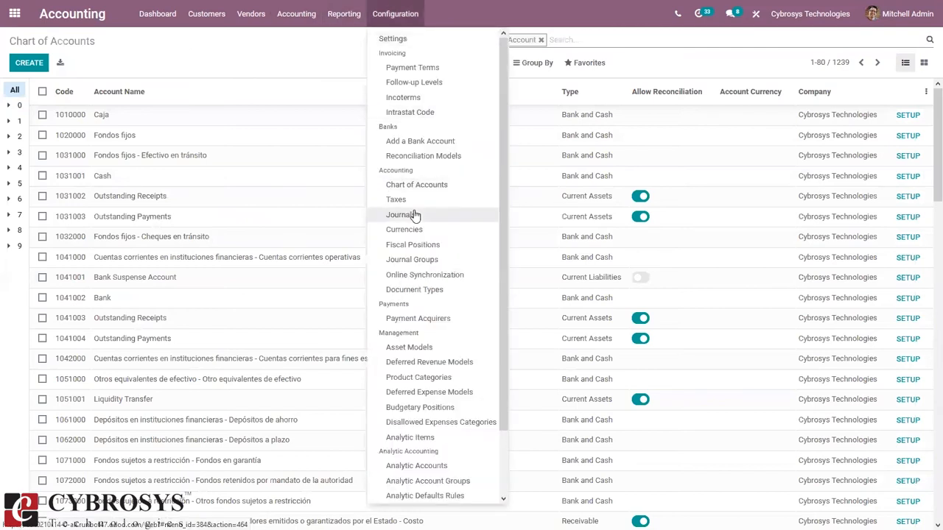
click(407, 248)
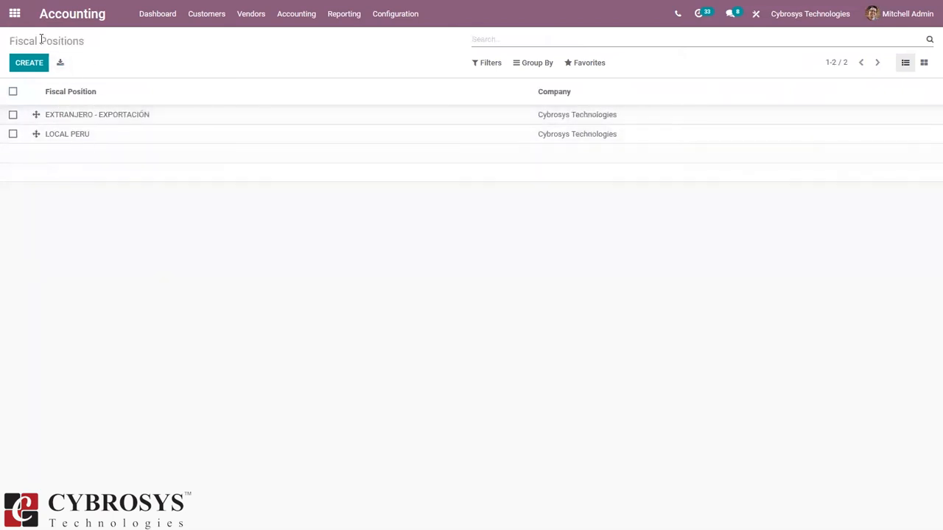
Step: Review the EXTRANJERO - EXPORTACIÓN tax and account mappings, then open the Taxes list
click(186, 120)
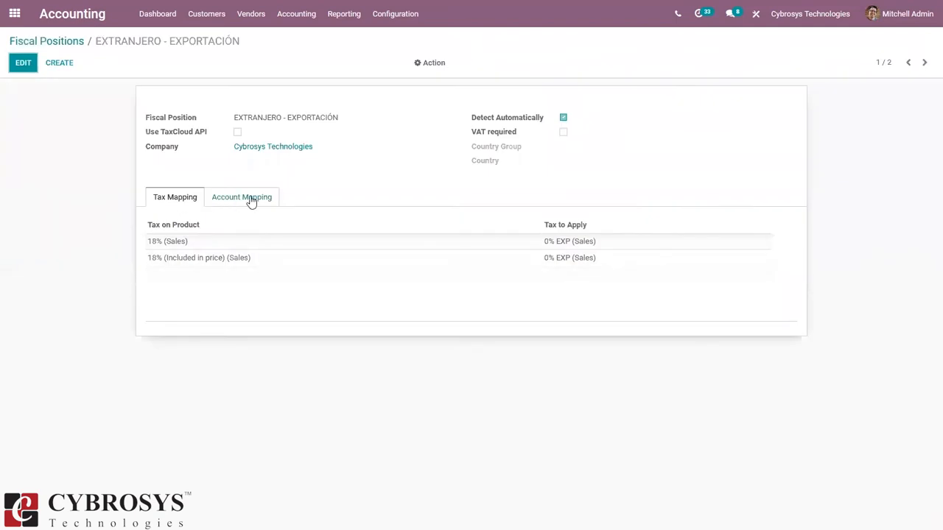
click(250, 201)
click(190, 201)
click(67, 43)
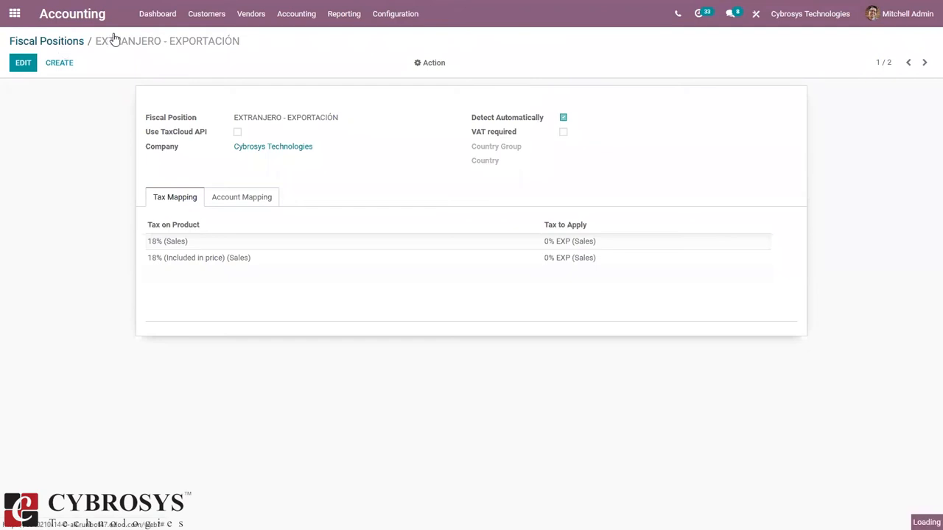
click(392, 18)
click(404, 207)
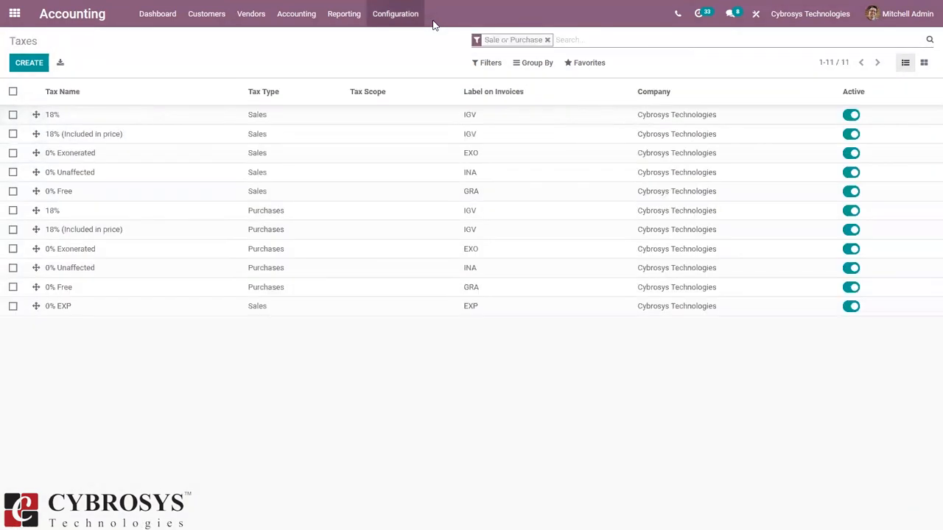
click(414, 18)
click(250, 40)
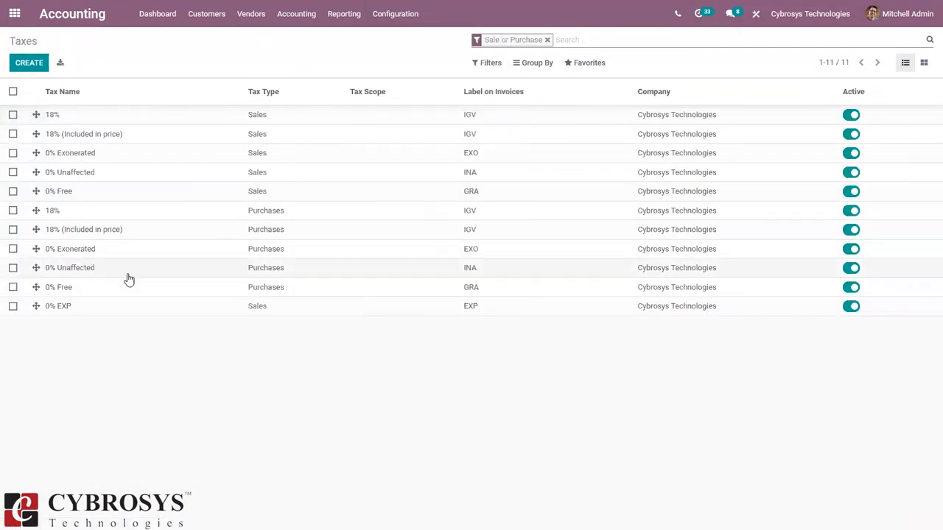
click(258, 248)
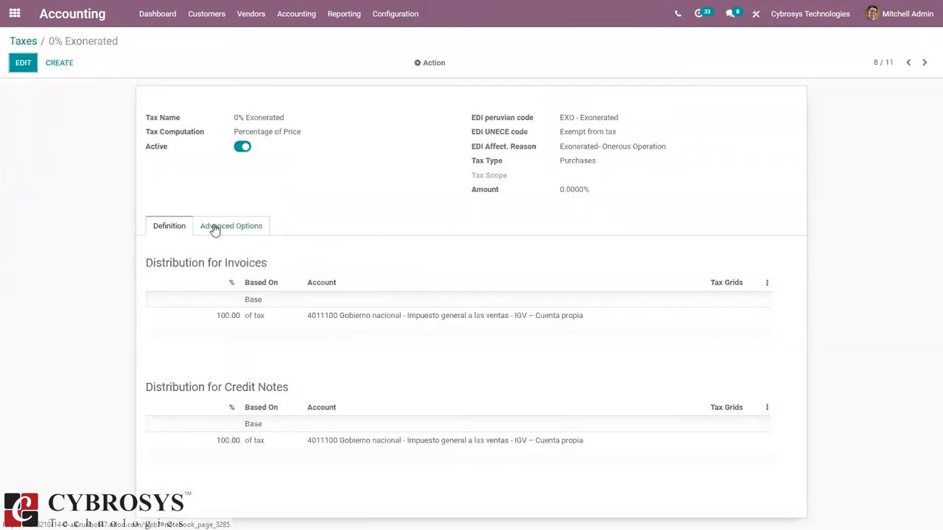
click(214, 228)
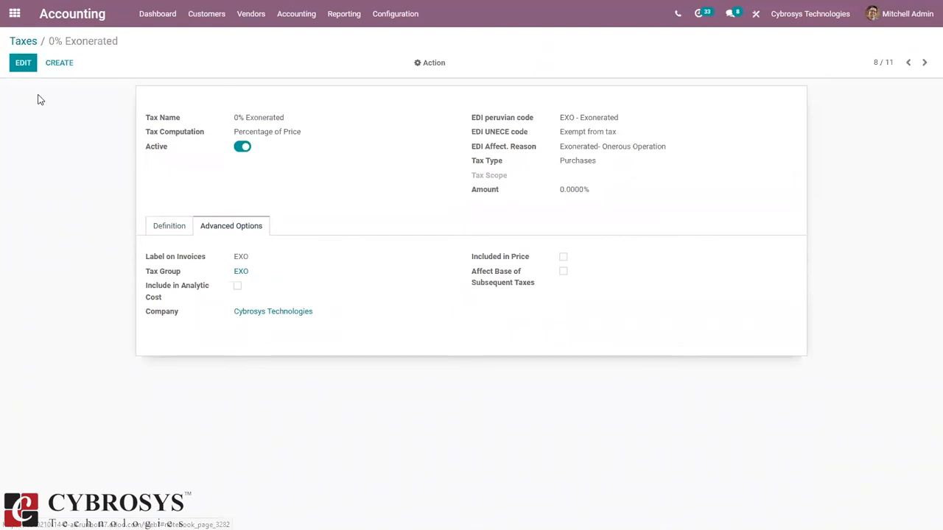
click(20, 66)
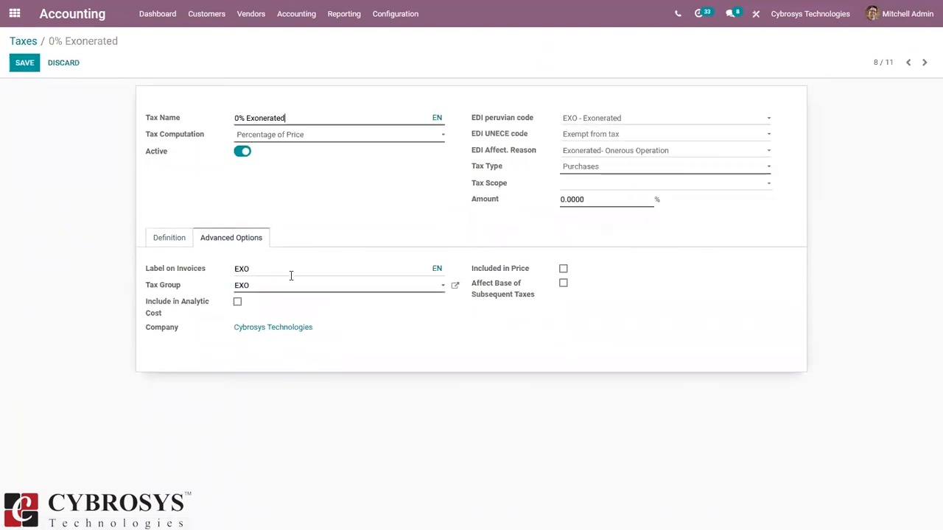
click(252, 292)
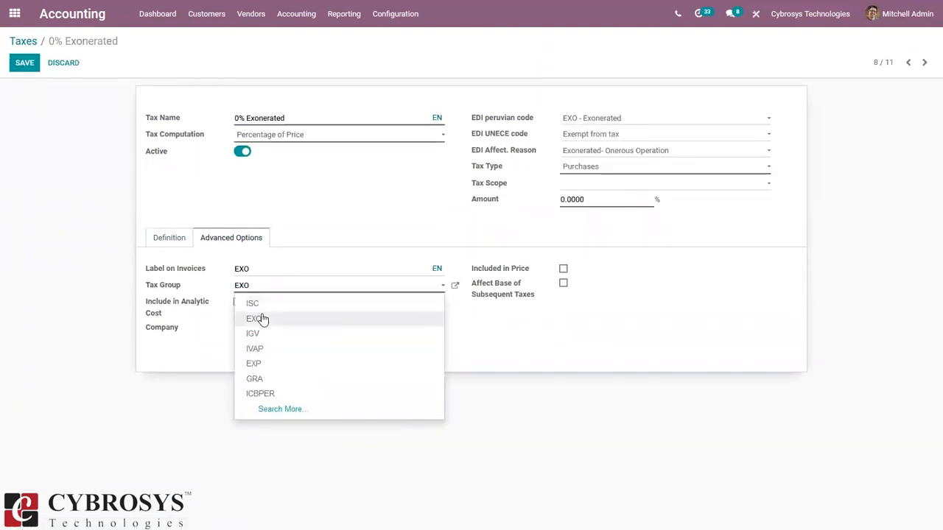
click(50, 123)
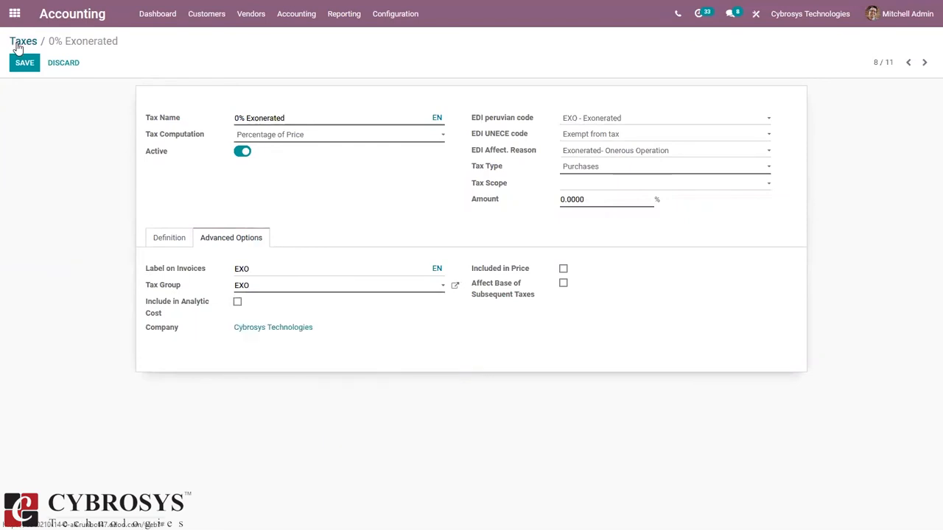
click(18, 45)
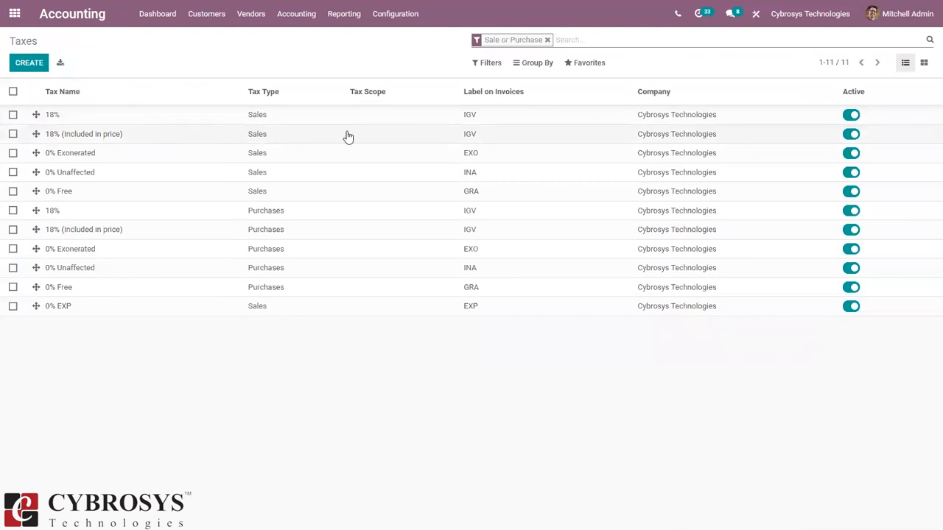
Step: Return to Accounting Configuration > Settings to recheck the PCGE 2019 package and 18% taxes
click(390, 18)
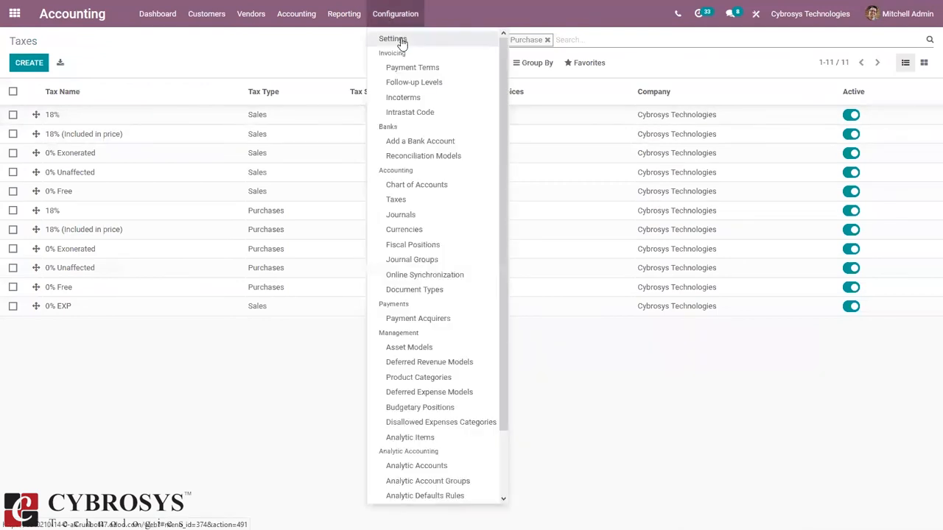
click(402, 41)
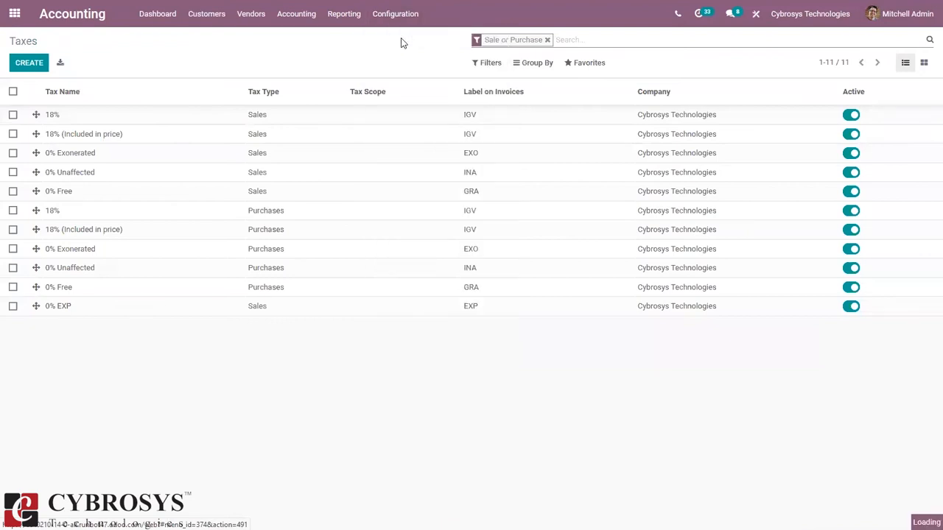
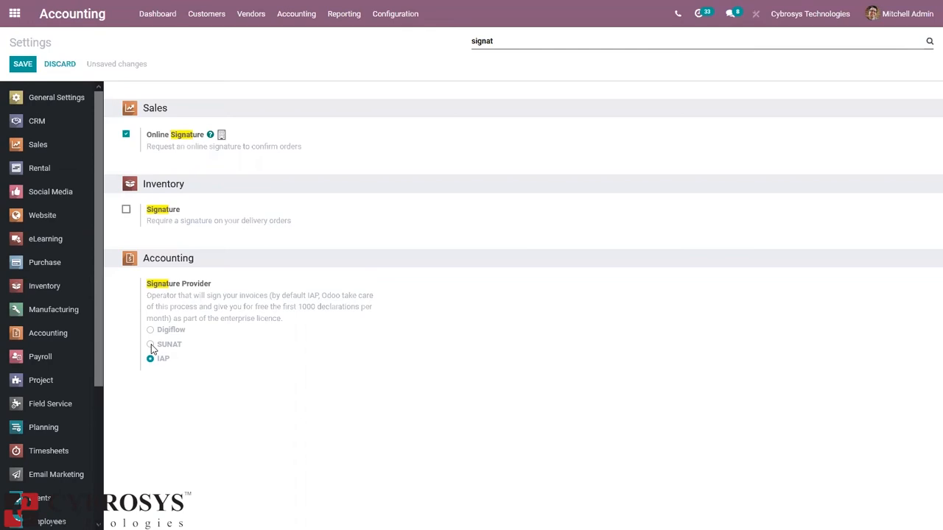
Step: Select Digiflow as the signature provider, then search settings for 'sol', 'sign' and 'cer'
click(163, 331)
key(BackSpace)
key(BackSpace)
key(BackSpace)
key(BackSpace)
key(BackSpace)
key(BackSpace)
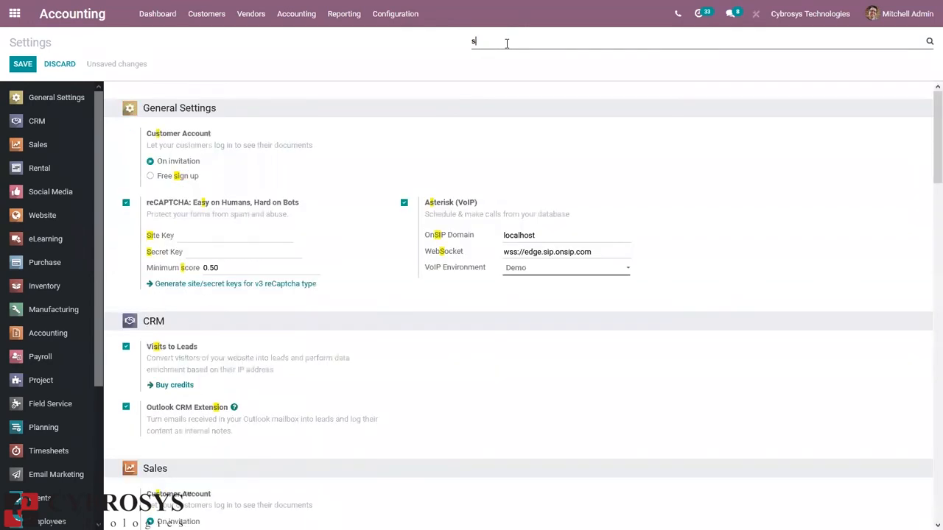
text(sol)
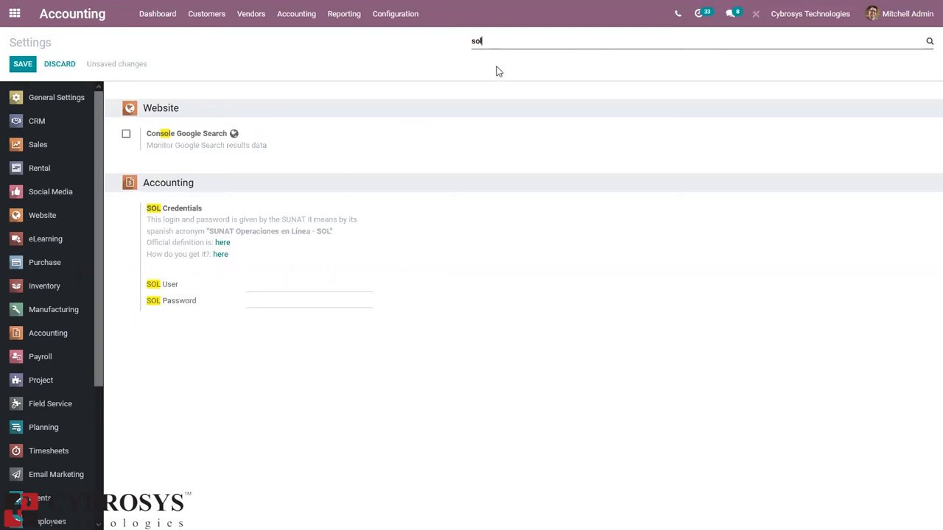
key(BackSpace)
key(BackSpace)
key(BackSpace)
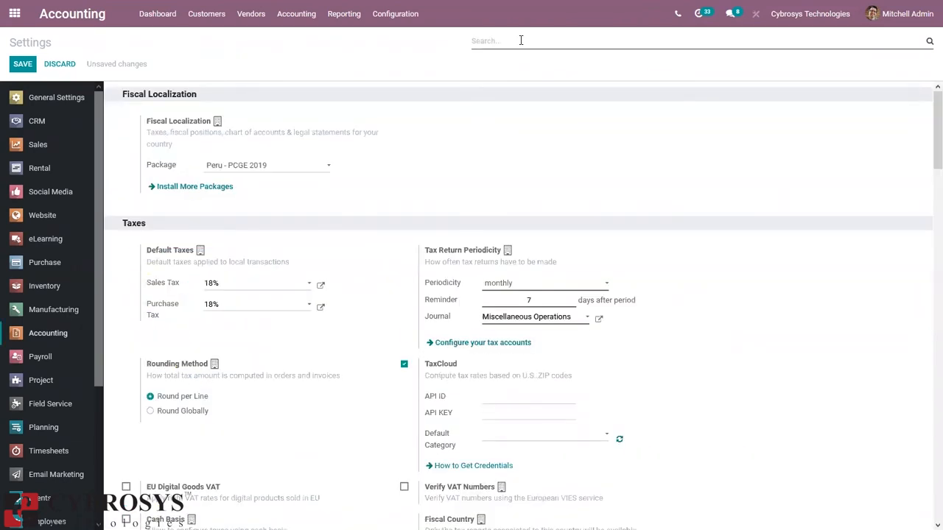
text(sign)
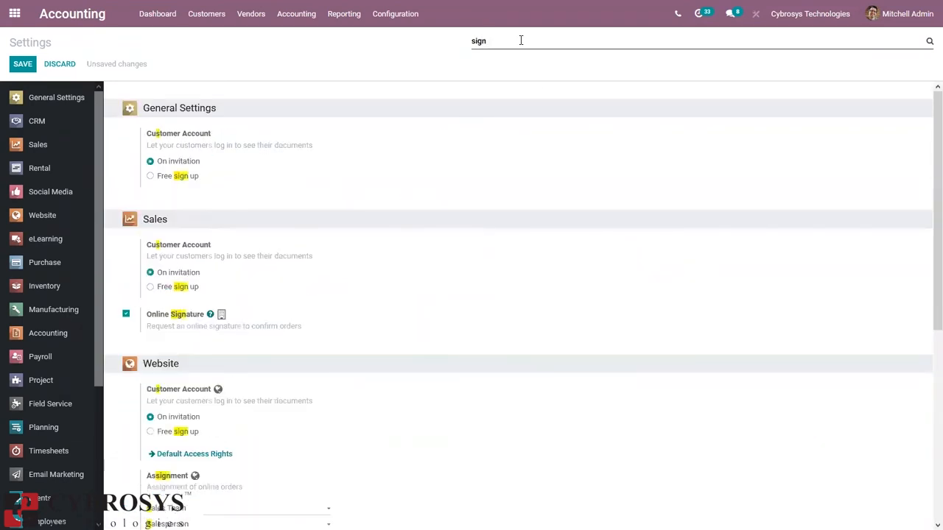
key(BackSpace)
key(BackSpace)
key(BackSpace)
key(BackSpace)
text(c)
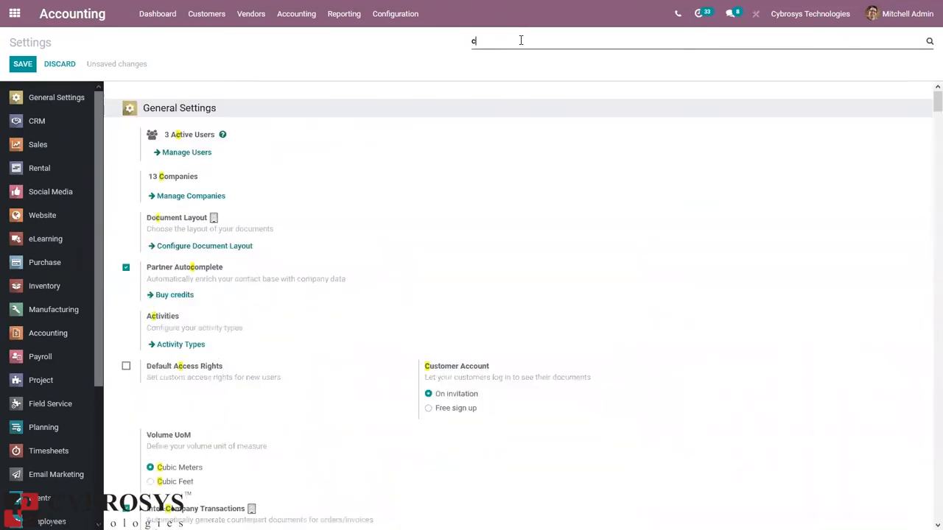
text(er)
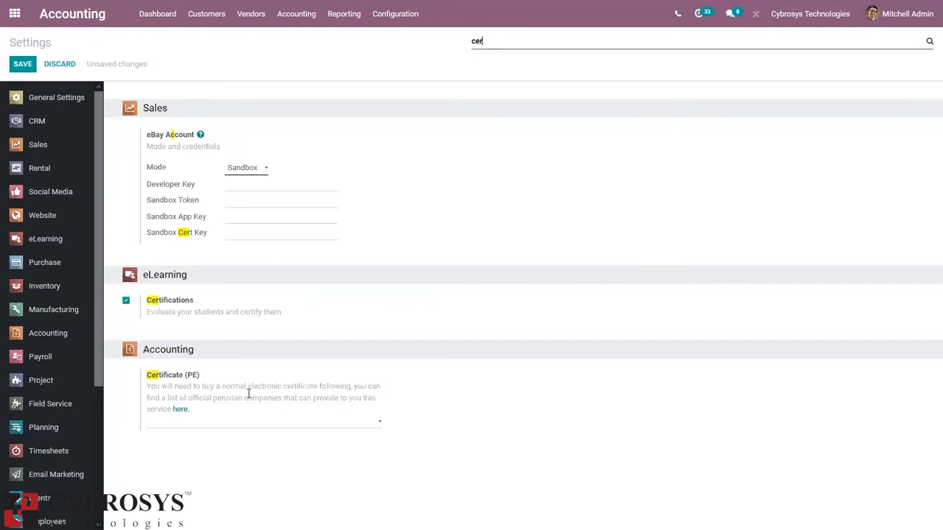
Step: Leave Certificate (PE) empty and search 'signa' to show the Digiflow Signature Provider again
click(234, 425)
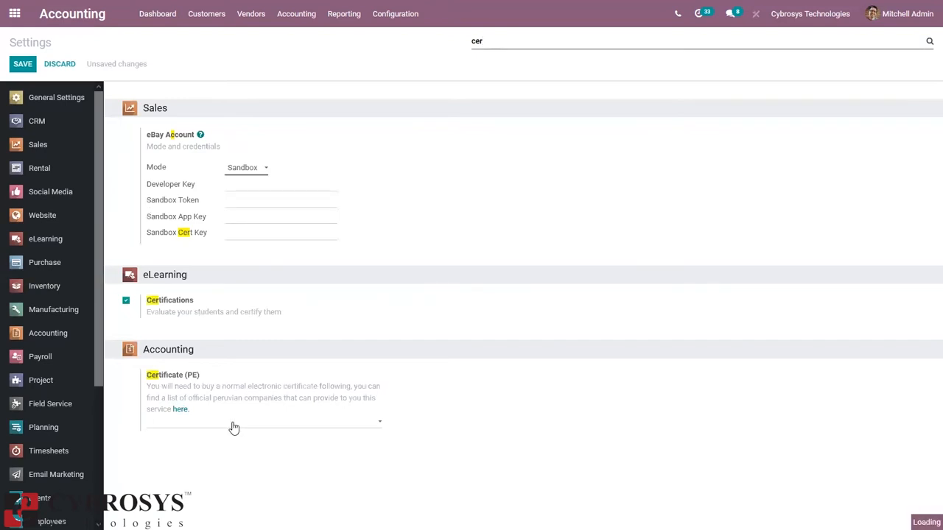
click(435, 352)
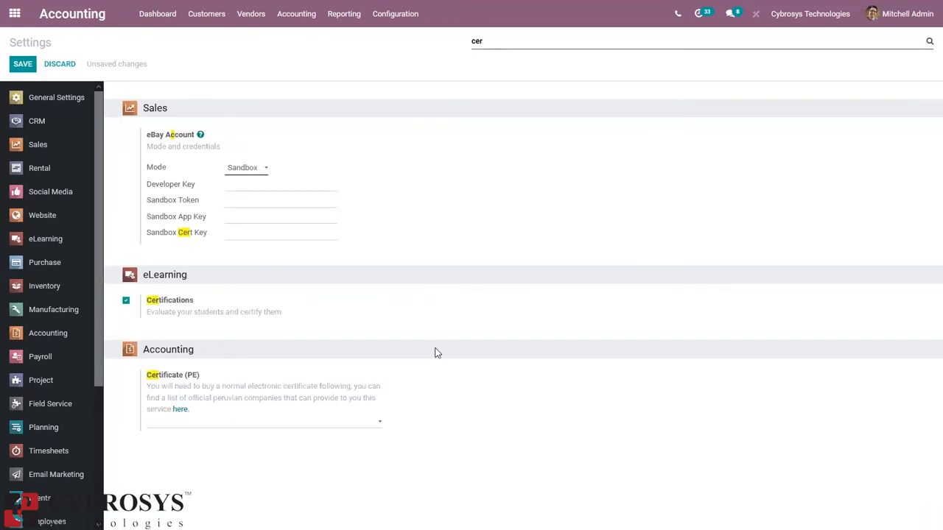
click(494, 38)
key(BackSpace)
key(BackSpace)
key(BackSpace)
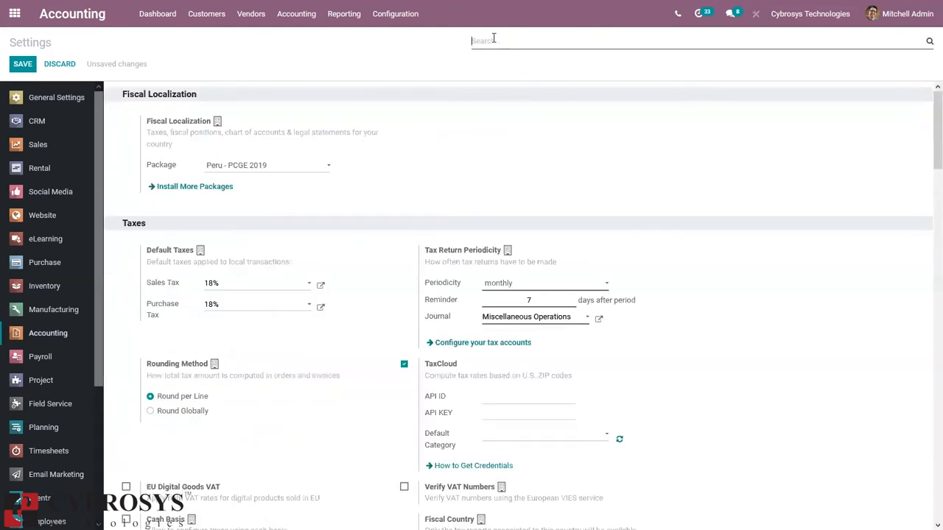
text(sign)
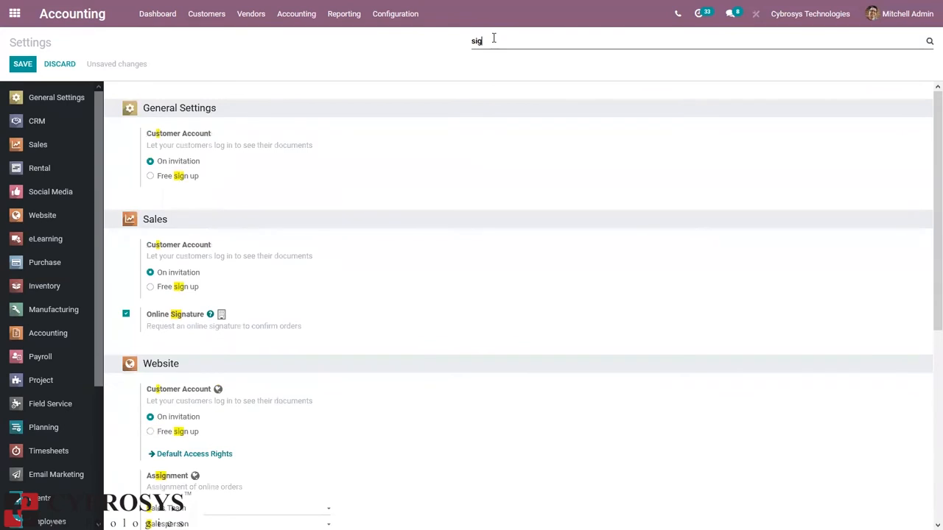
text(a)
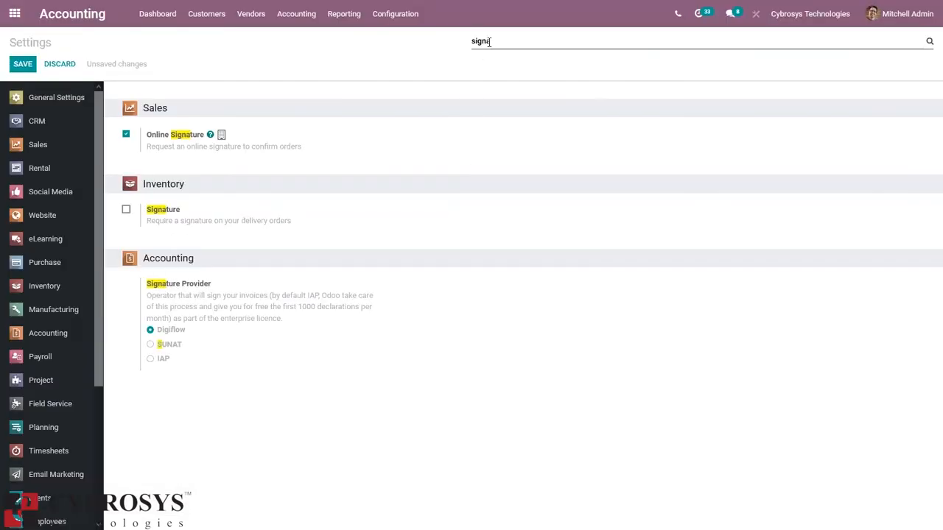
Step: Search settings for 'test' to show the unchecked Testing Environment option
key(BackSpace)
key(BackSpace)
key(BackSpace)
key(BackSpace)
key(BackSpace)
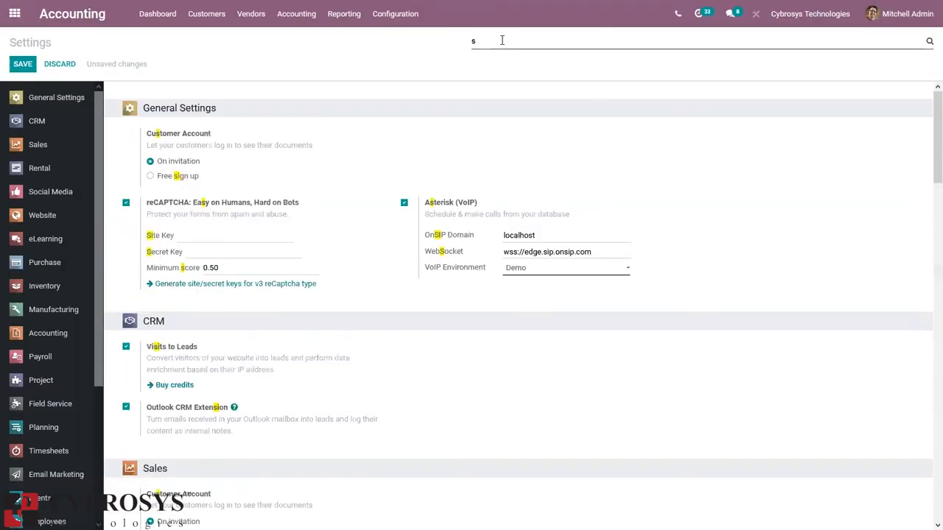
text(test)
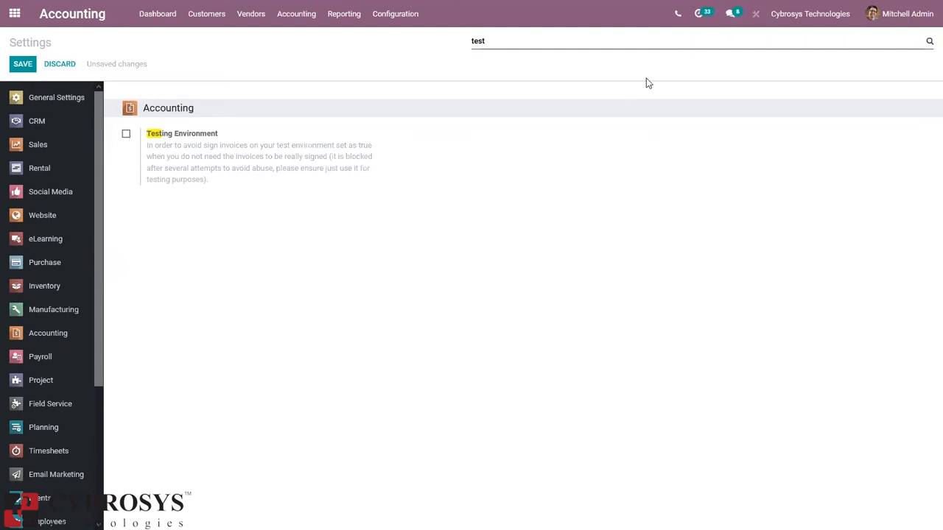
Step: Review the Multi-Currencies settings, then search 'automa' to show Automatic Currency Rates via Bank of Peru
key(BackSpace)
key(BackSpace)
key(BackSpace)
key(BackSpace)
text(m)
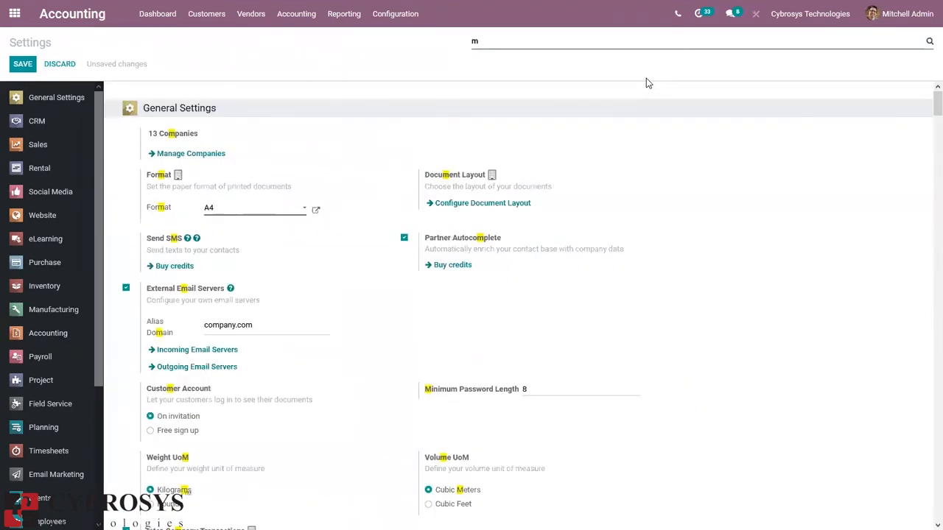
text(ulti)
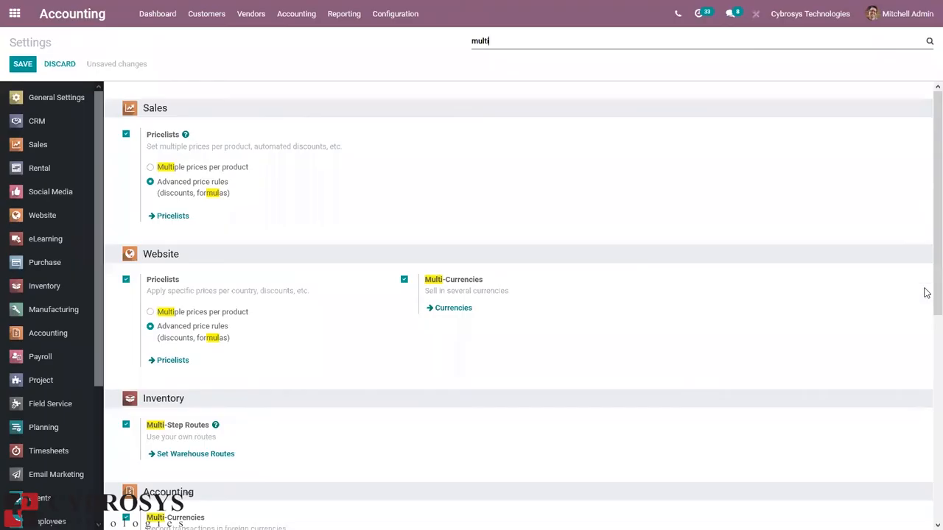
scroll(926, 321, down, 4)
scroll(924, 354, down, 2)
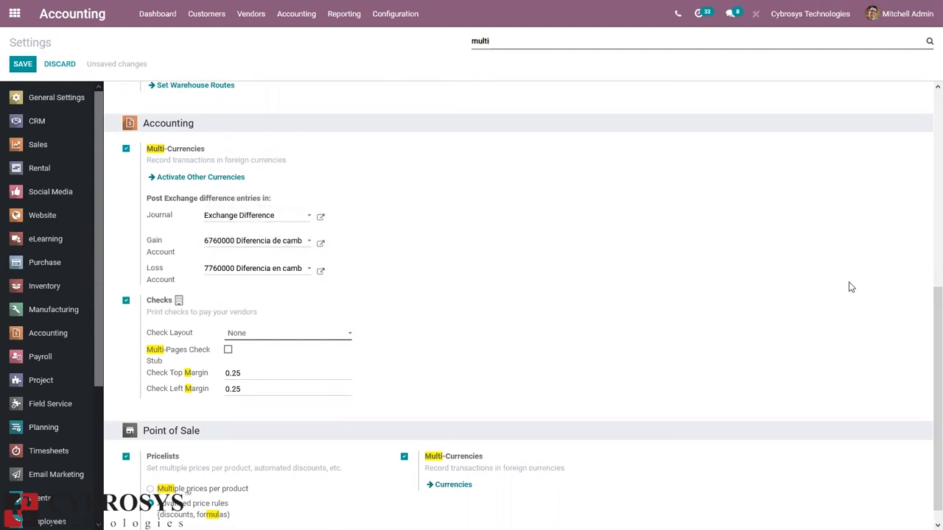
scroll(925, 384, down, 1)
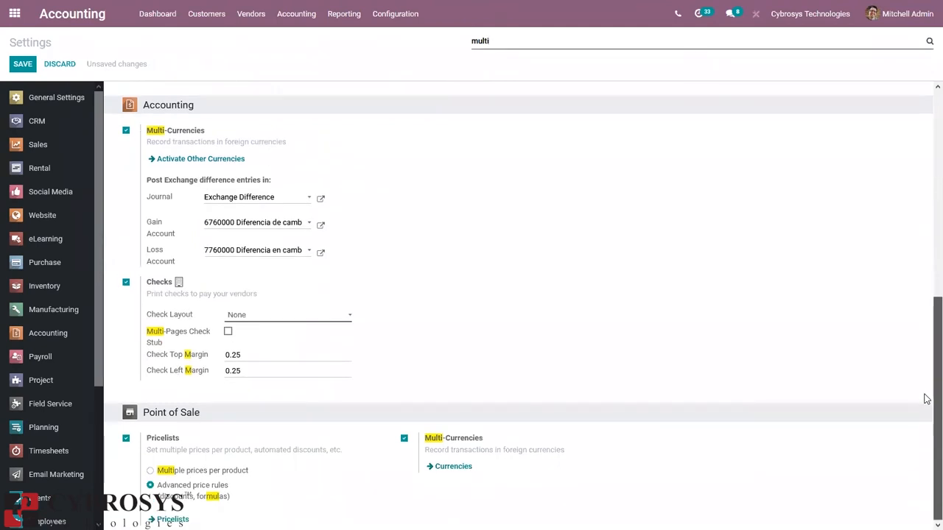
key(BackSpace)
key(BackSpace)
key(BackSpace)
key(BackSpace)
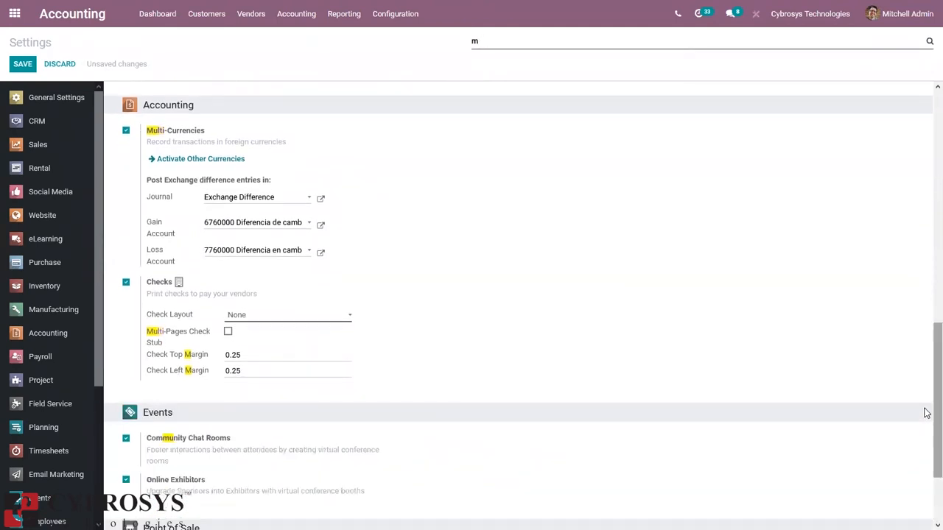
text(automa)
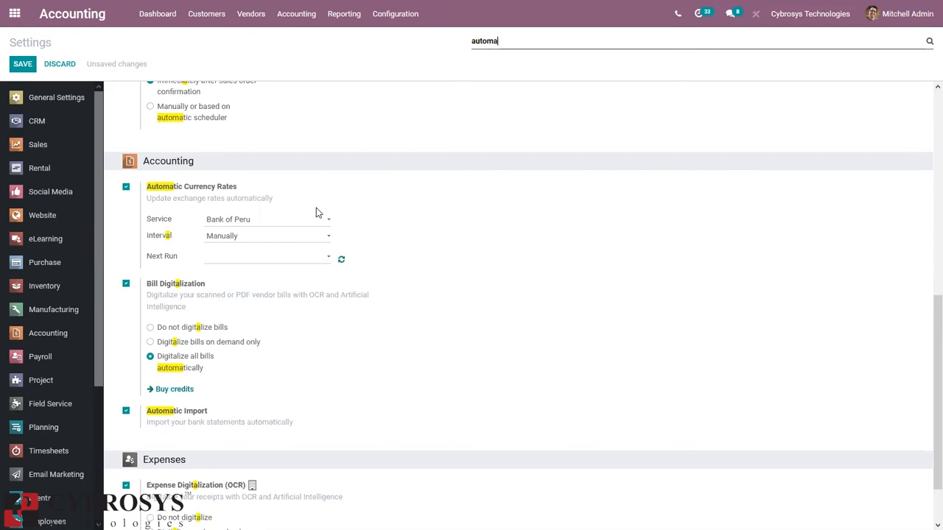
Step: Keep Bank of Peru as the currency rate service with the interval set to Manually
click(223, 226)
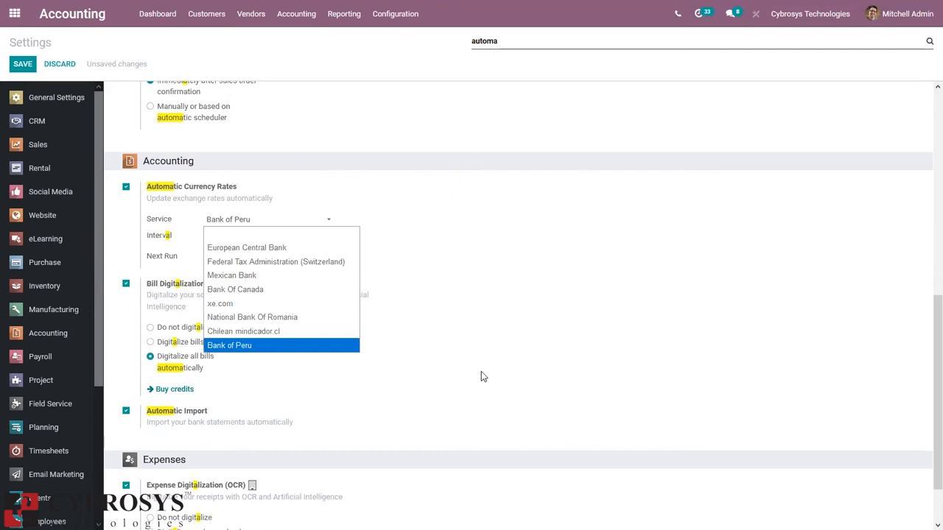
click(554, 374)
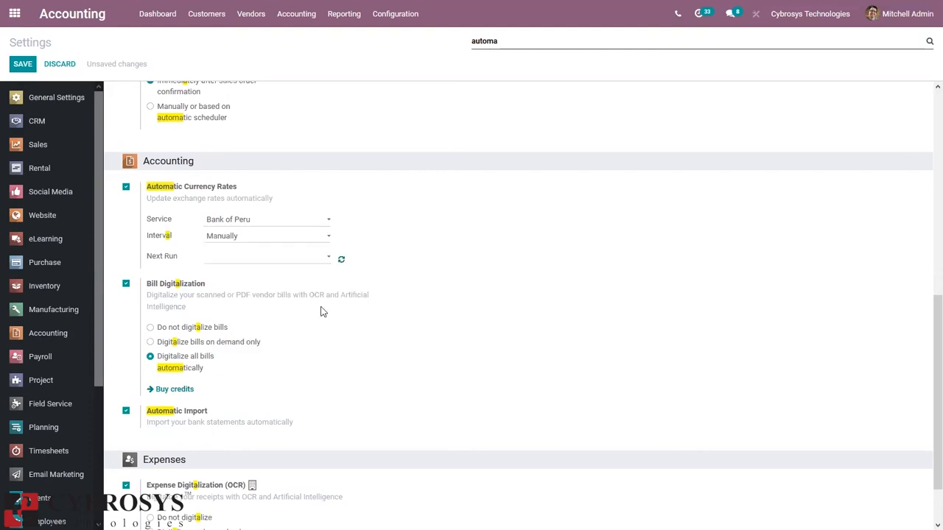
click(224, 235)
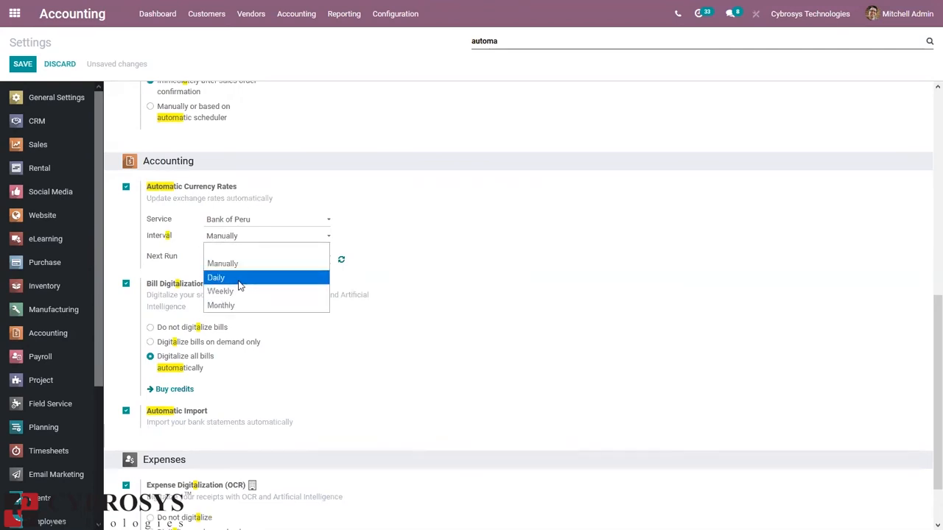
click(531, 261)
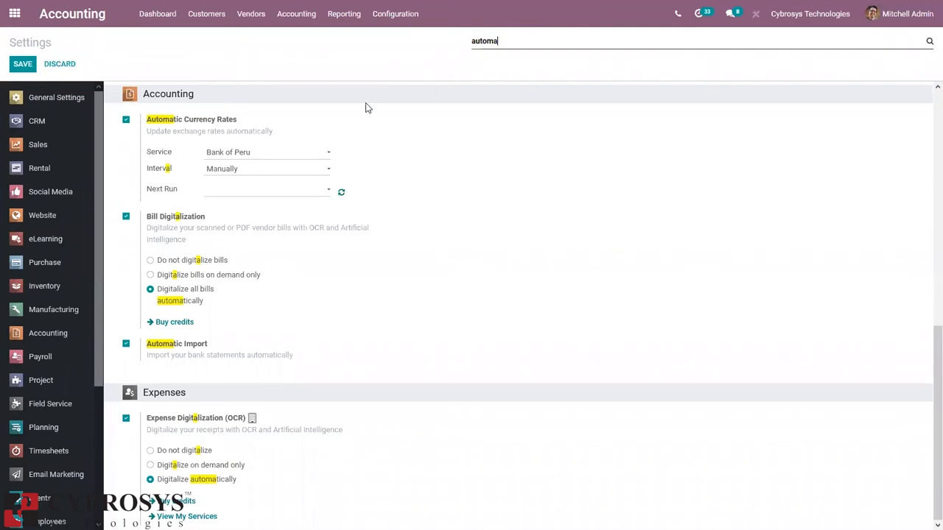
click(376, 23)
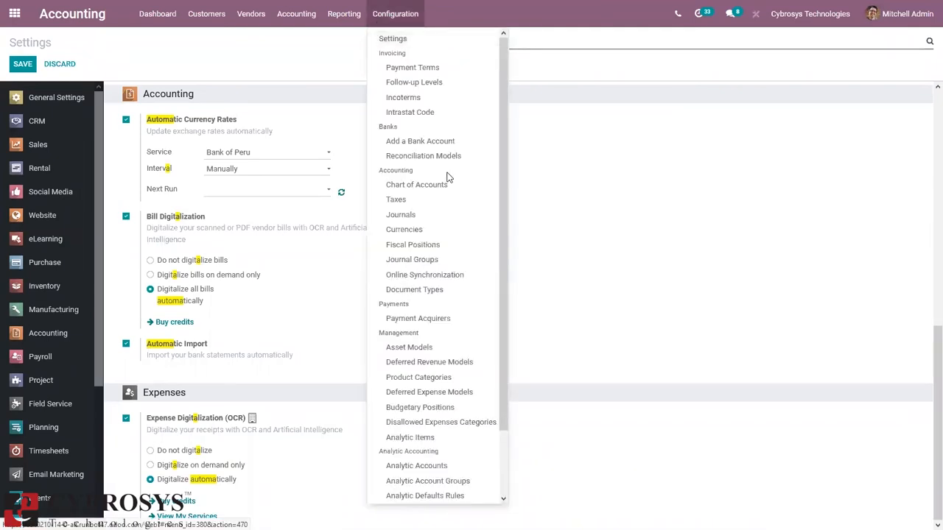
Step: Open the 18% IGV sales tax from the Taxes list
click(402, 200)
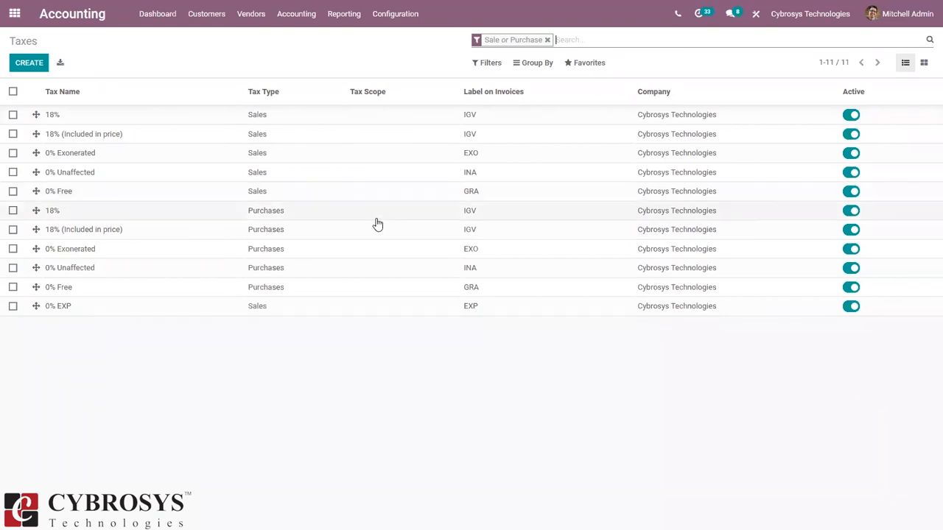
click(155, 116)
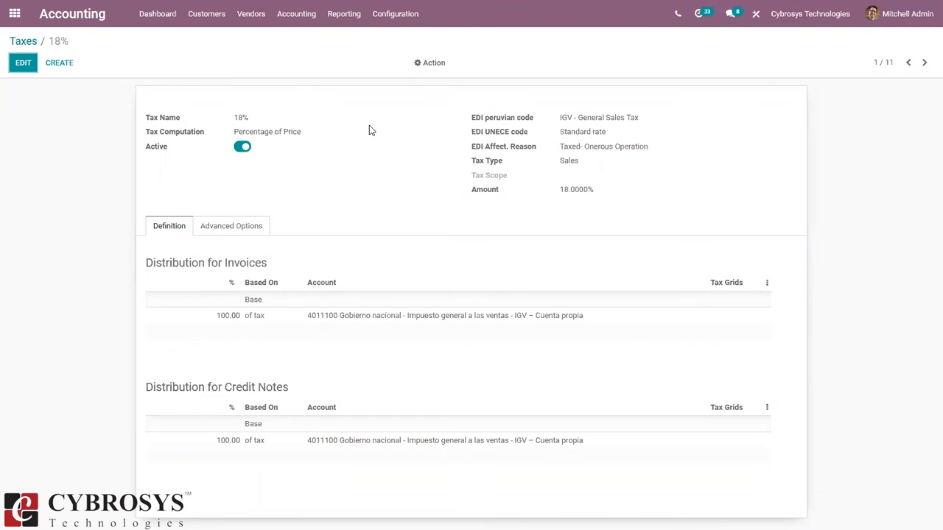
Step: Put the 18% IGV tax in edit mode, showing Standard rate and 18.0000% amount
click(23, 64)
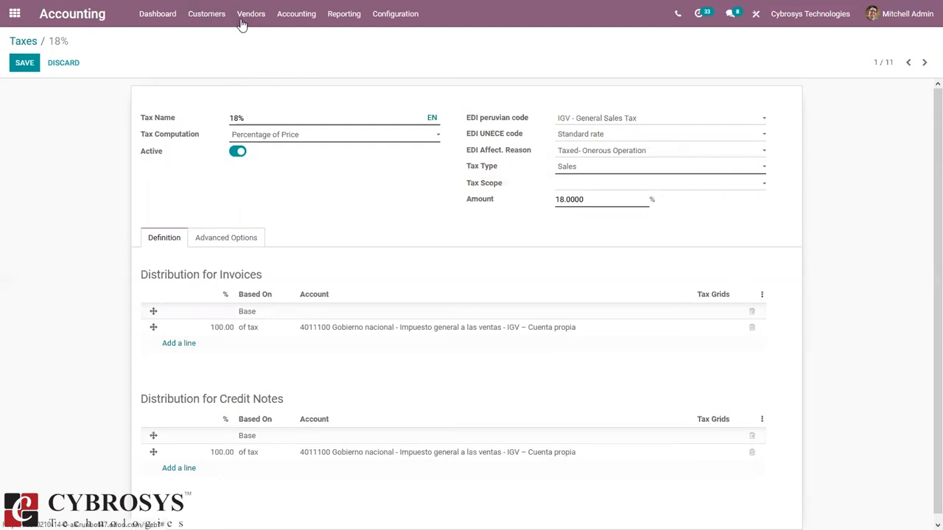
click(398, 18)
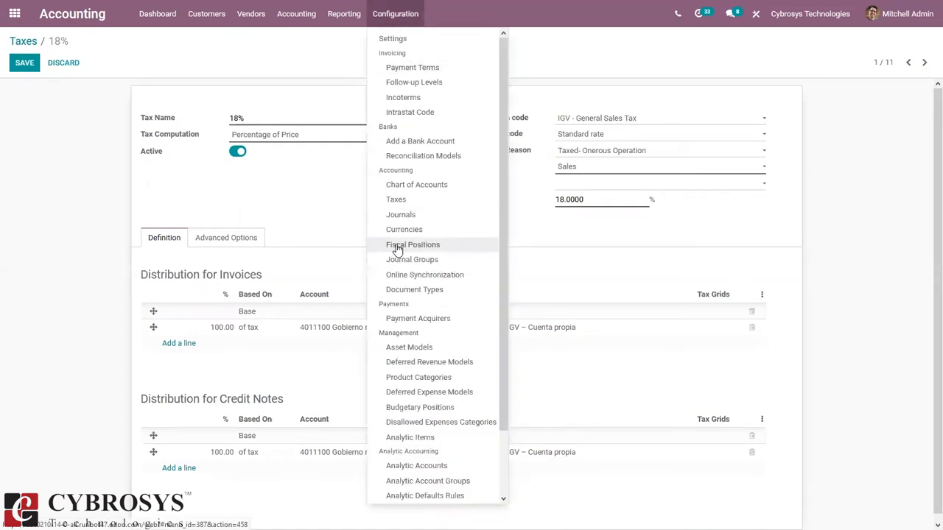
Step: Check EXTRANJERO - EXPORTACIÓN maps both 18% sales taxes to 0% EXP (Sales)
click(397, 247)
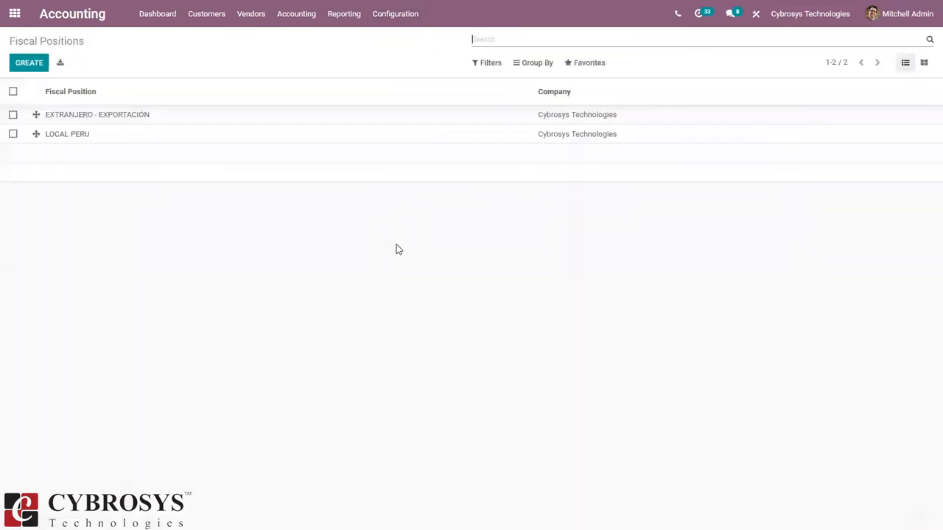
click(76, 119)
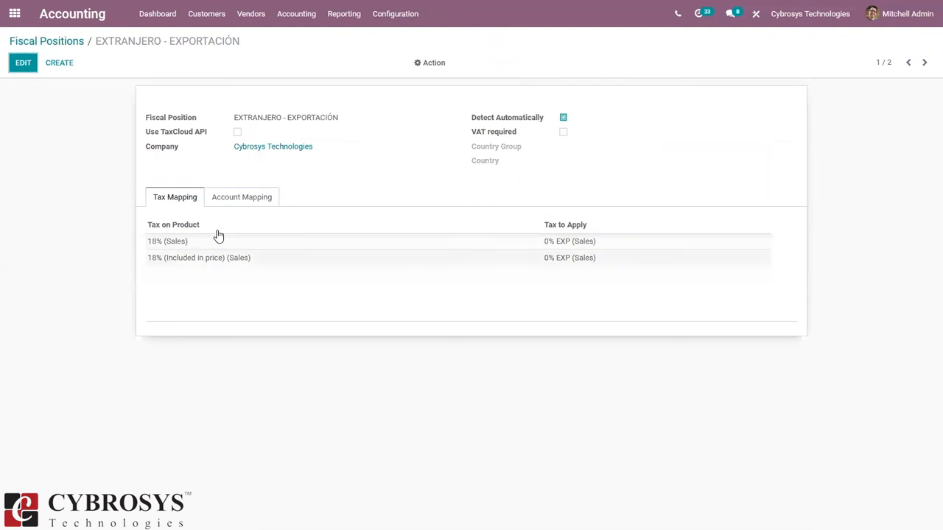
click(233, 198)
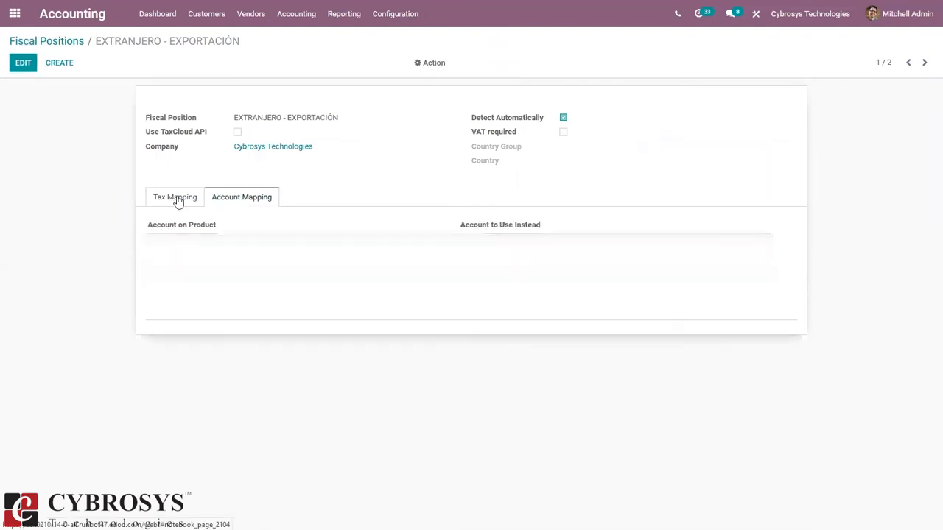
click(154, 200)
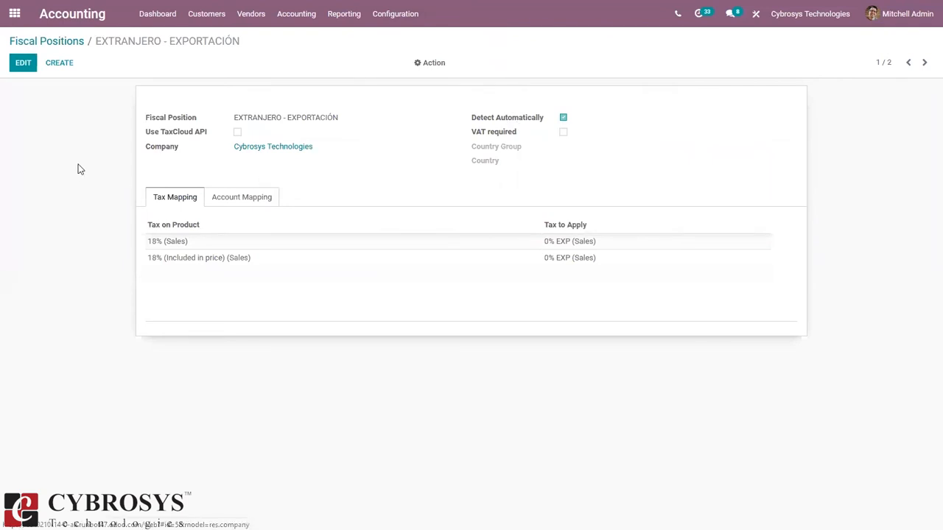
click(390, 25)
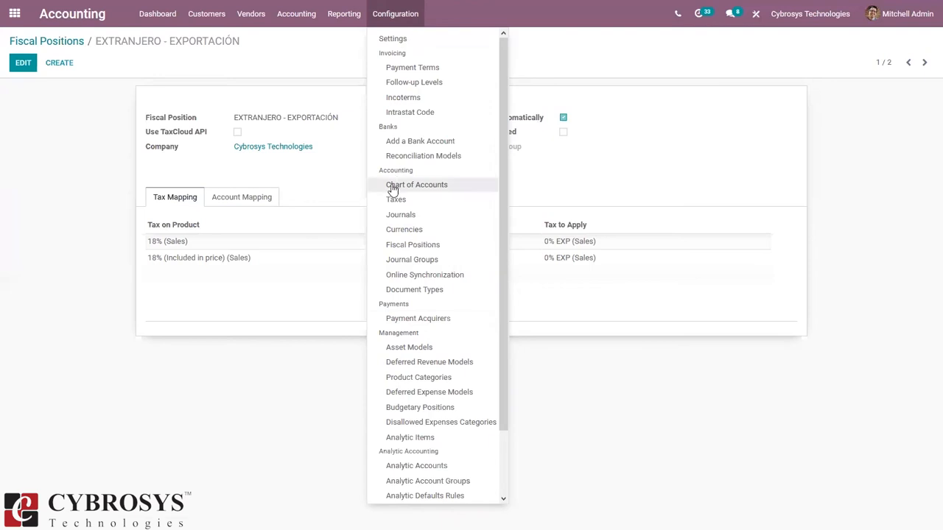
Step: Browse the 70 Document Types, including Peruvian Factura, Boleta and Nota de Débito
click(440, 290)
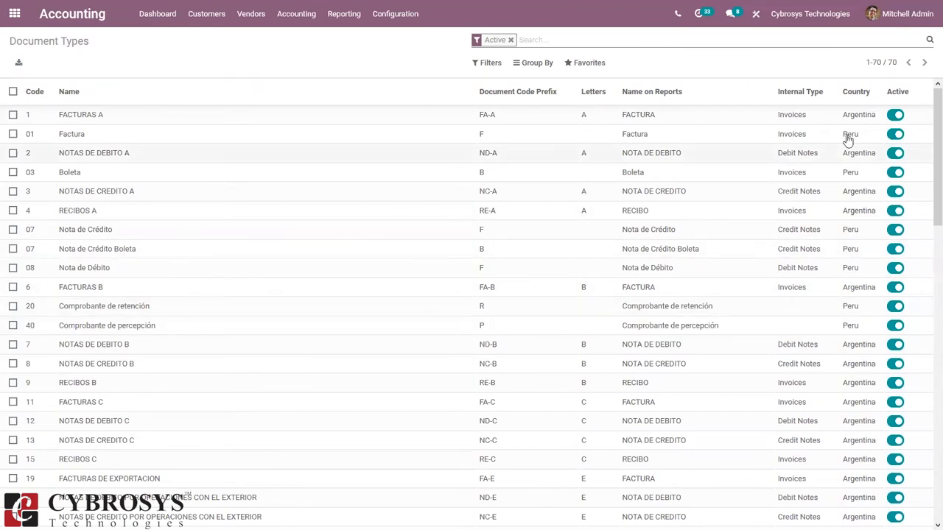
scroll(924, 155, down, 3)
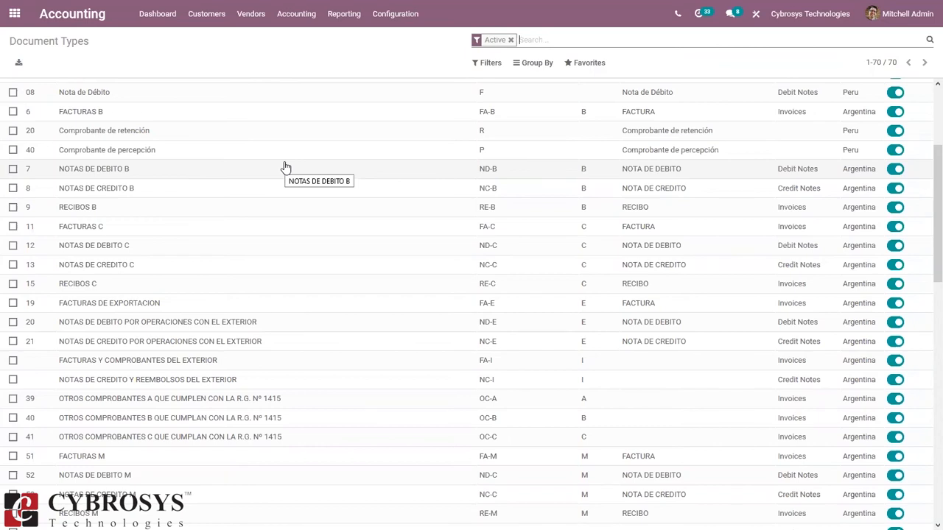
click(395, 14)
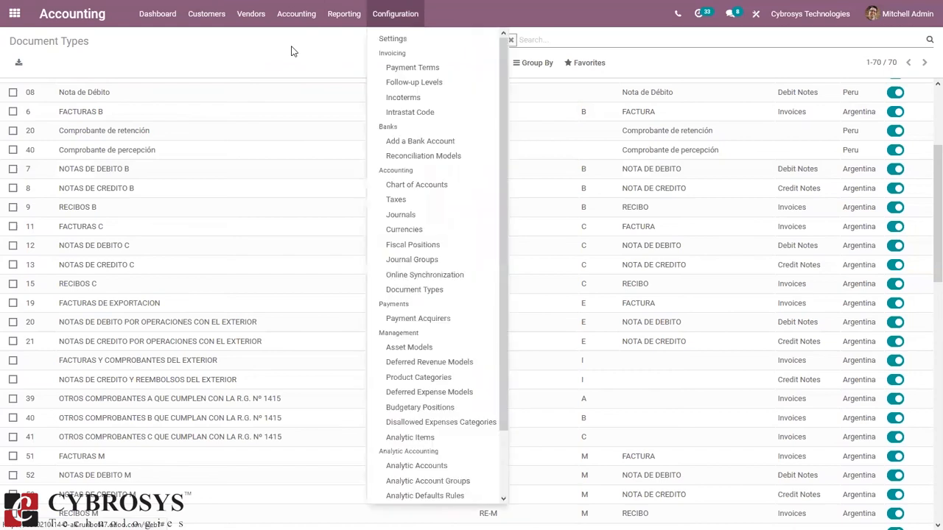
Step: Edit the Customer Invoices journal (code INV, Use Documents? checked) from Journals
click(417, 216)
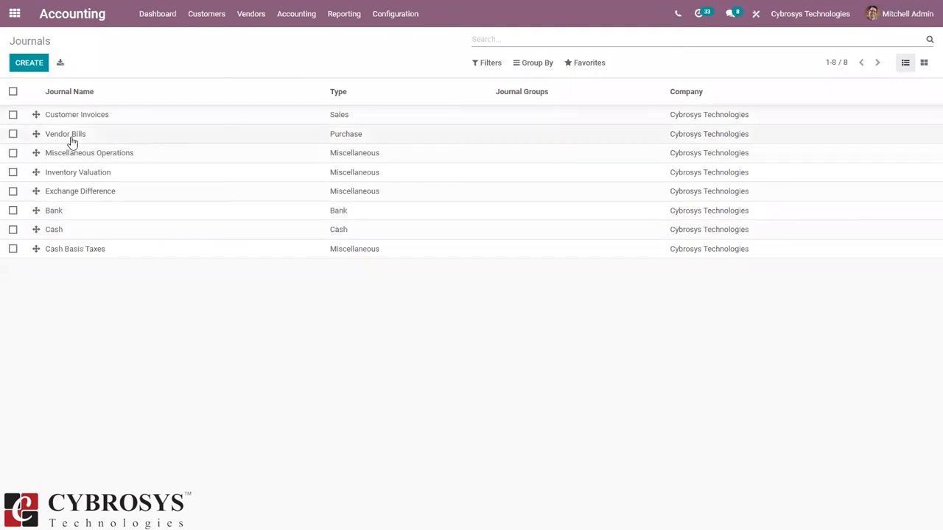
click(146, 119)
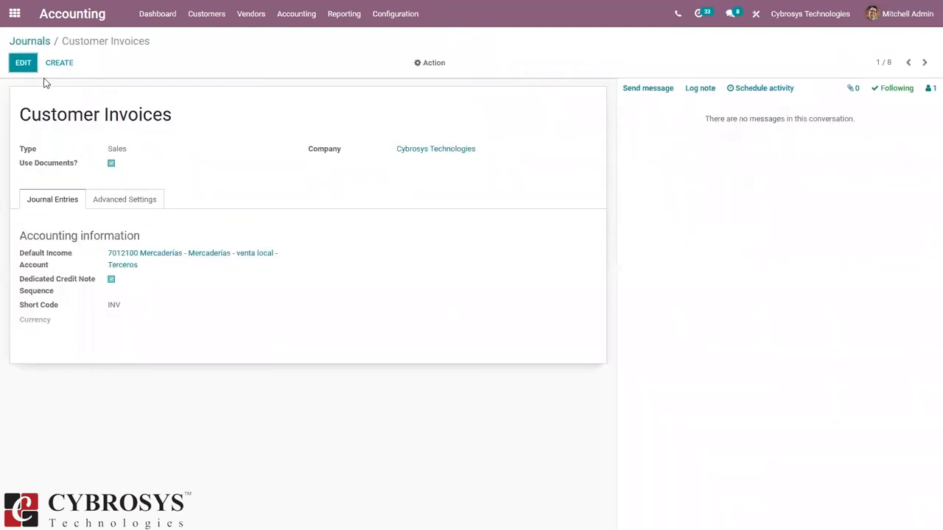
click(23, 63)
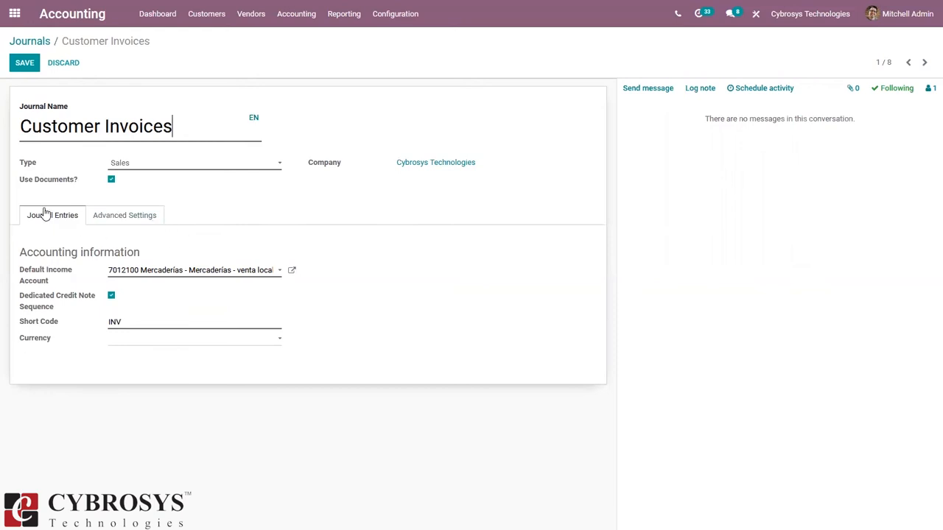
Step: Show the Customer Invoices journal's Advanced Settings, with Factur-X (FR) and Peru UBL 2.1 checked
click(30, 42)
click(131, 224)
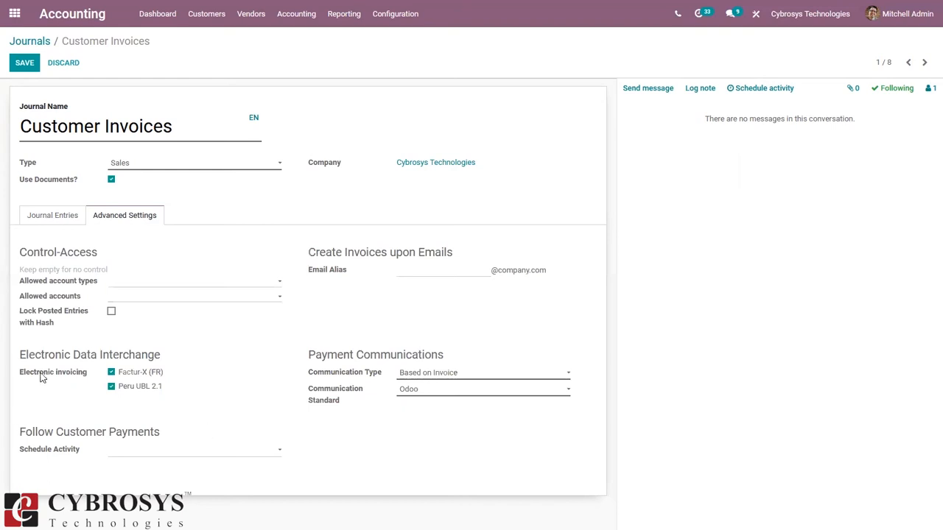
click(203, 16)
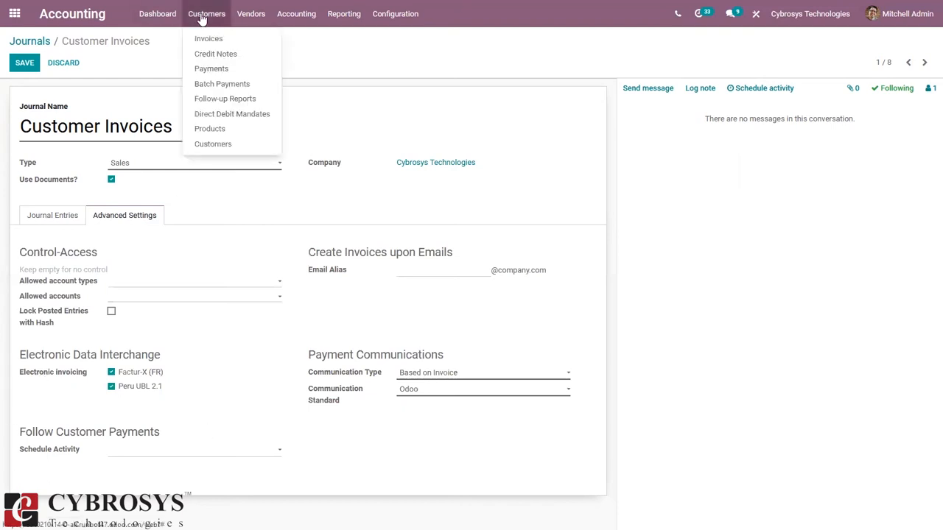
Step: Open the customer list, view the Deco Addict record, and return to the overview
click(216, 144)
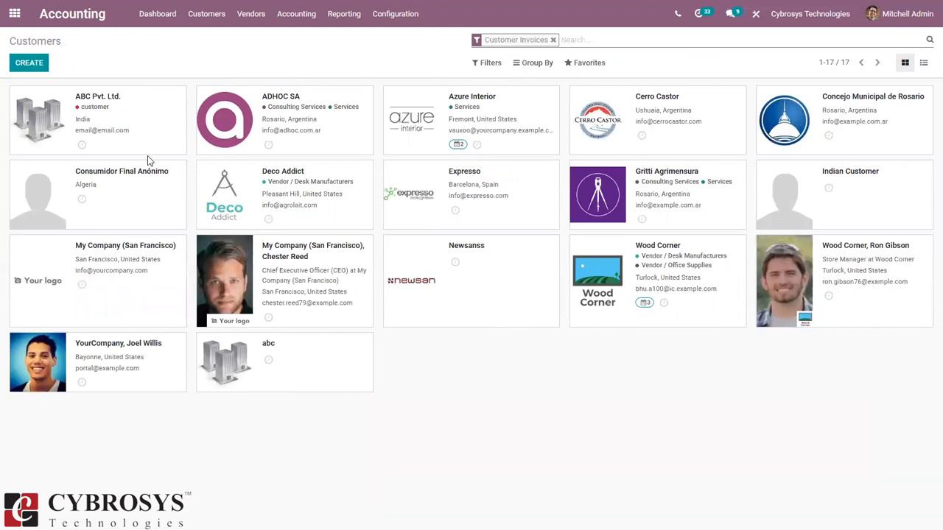
click(312, 184)
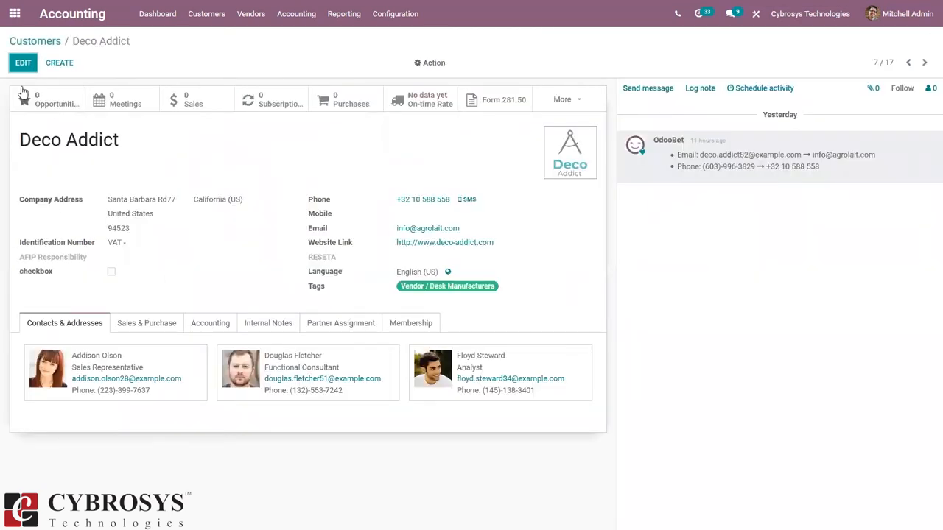
click(27, 47)
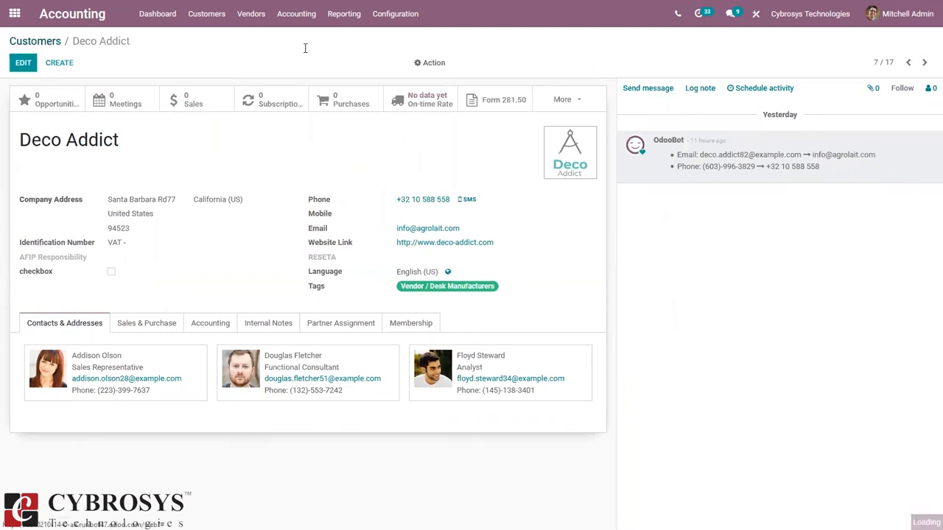
Step: Search customers for 'cyb' and open Cybrosys Technologies
click(553, 41)
text(cyb)
key(Return)
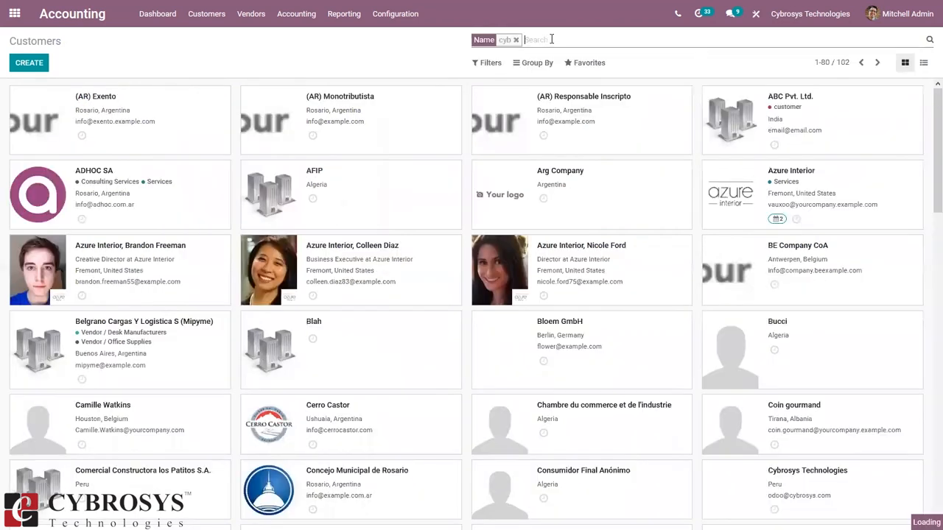
click(156, 135)
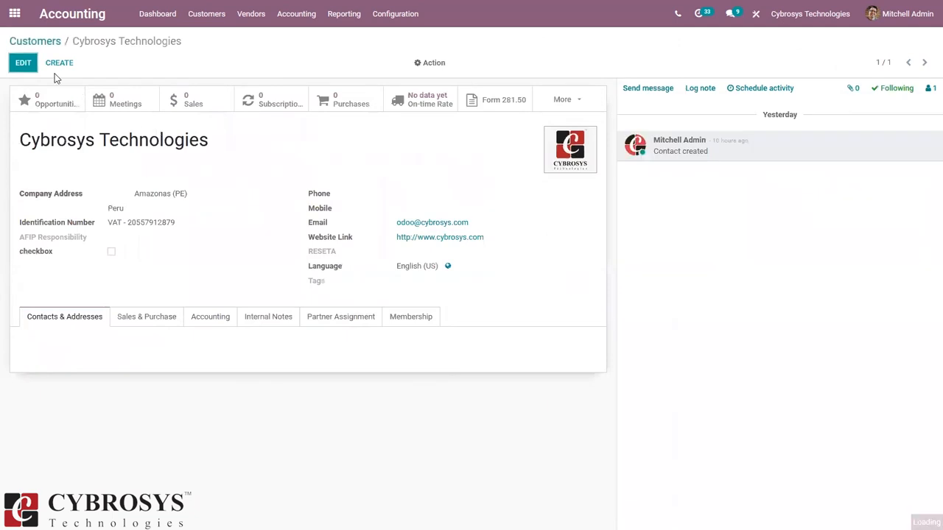
Step: Edit Cybrosys Technologies, keep VAT as its identification type, and return to the 'cyb' customer list
click(23, 64)
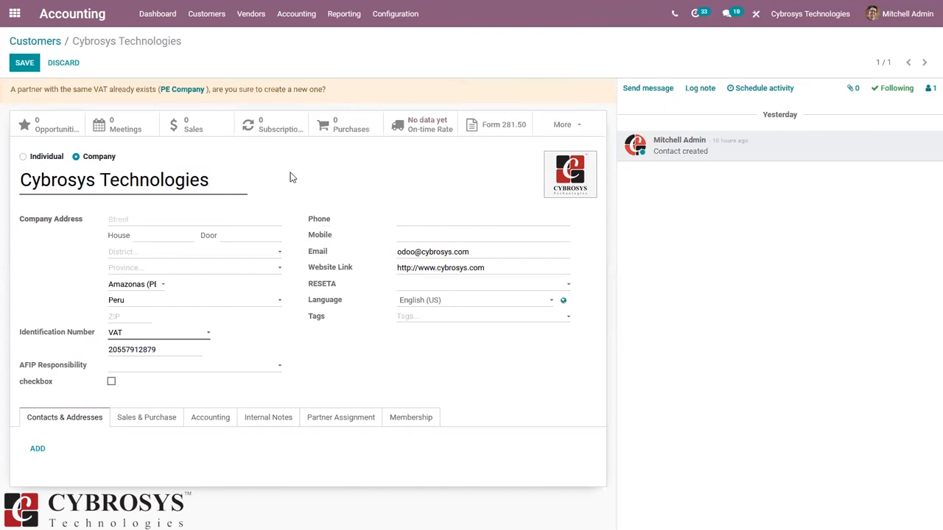
click(126, 335)
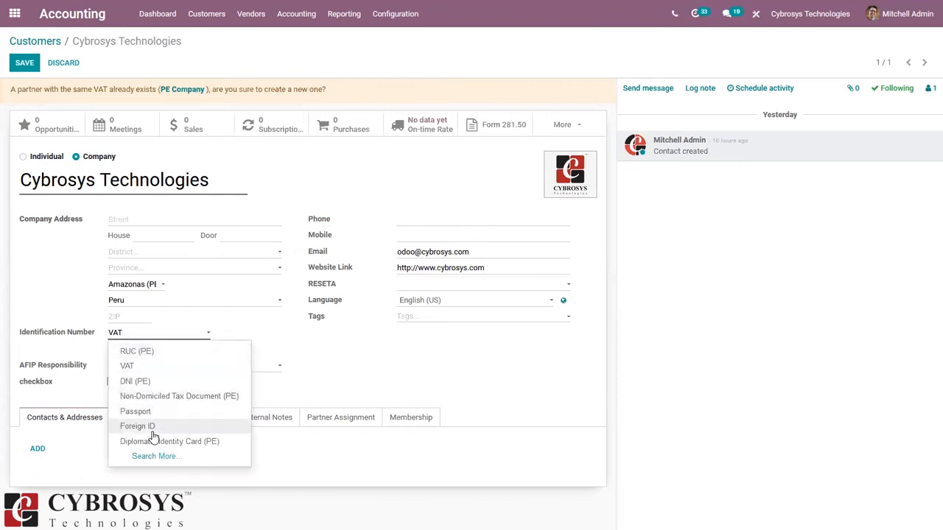
click(357, 344)
click(156, 350)
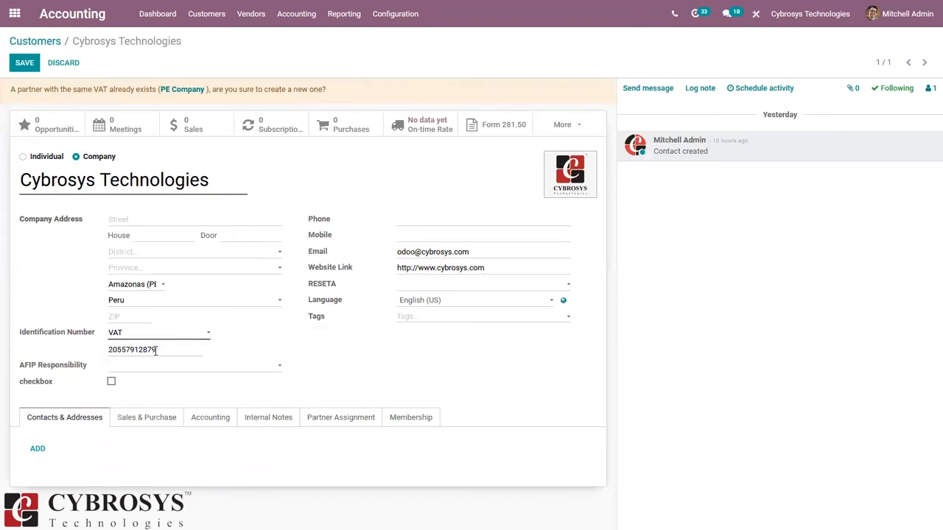
click(42, 40)
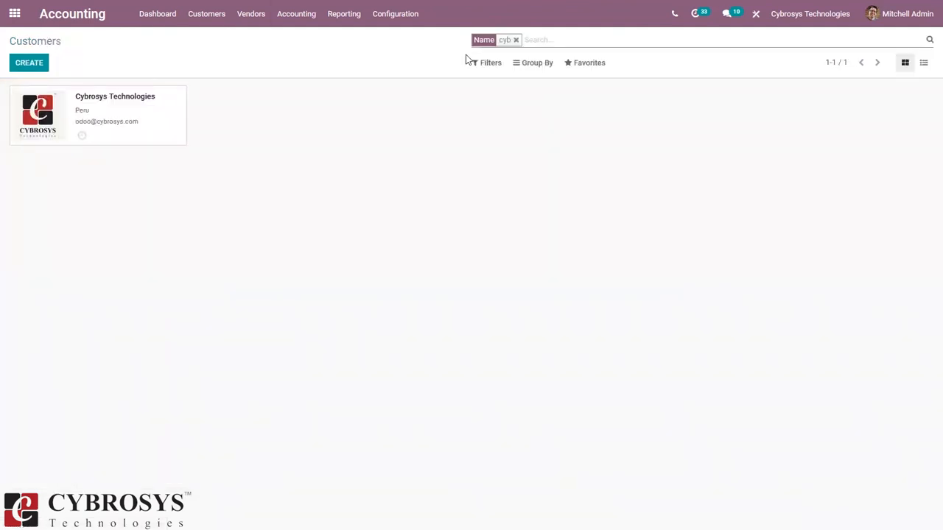
Step: Filter customers to those with Customer Invoices and open Deco Addict
click(515, 39)
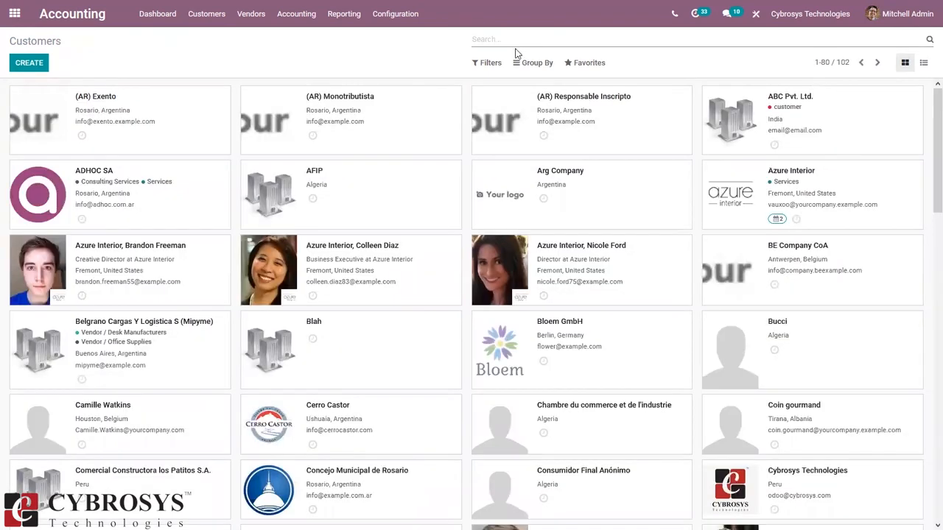
click(492, 65)
click(510, 120)
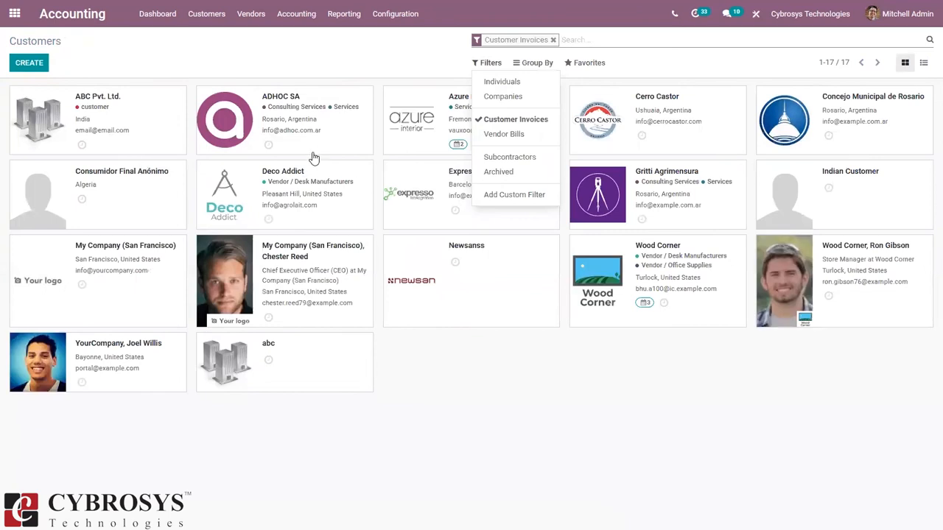
click(310, 187)
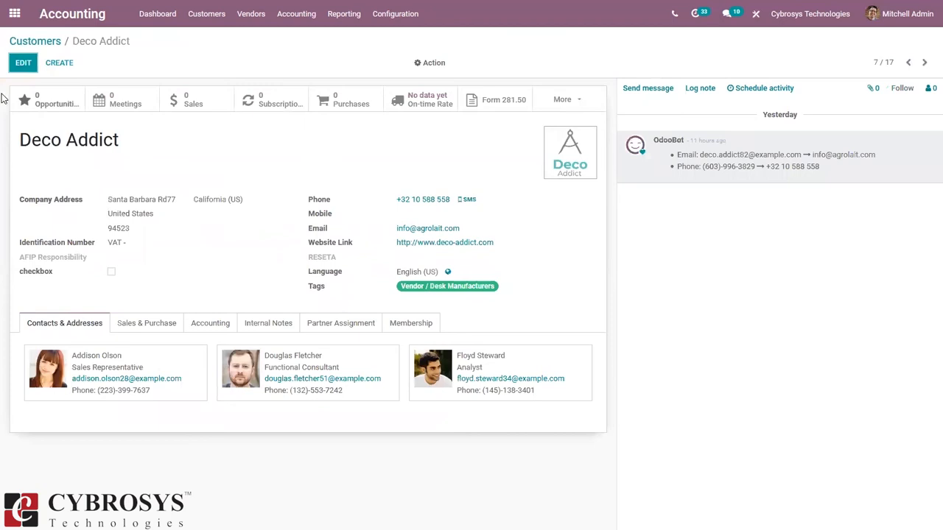
Step: Enter Deco Addict's VAT identification number and save the record
click(23, 63)
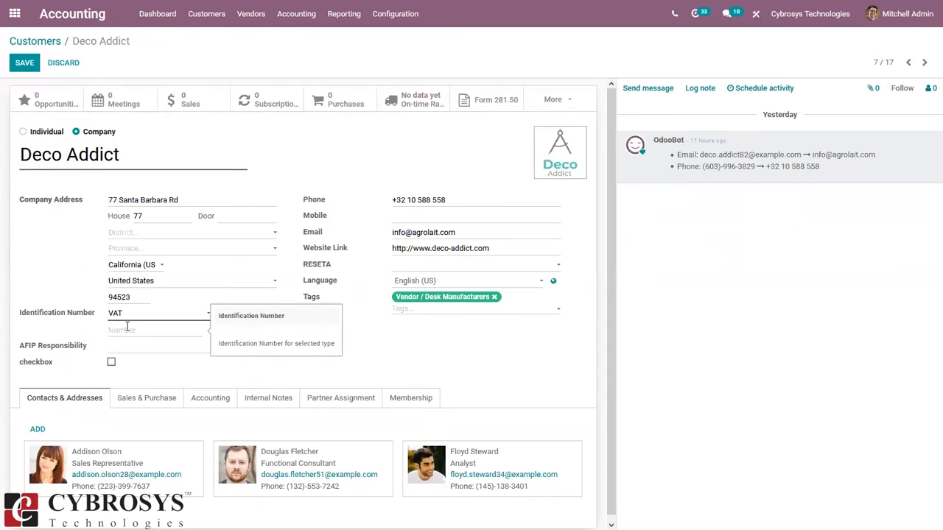
text(2)
text(1)
text(55)
text(-912)
text(876)
click(25, 62)
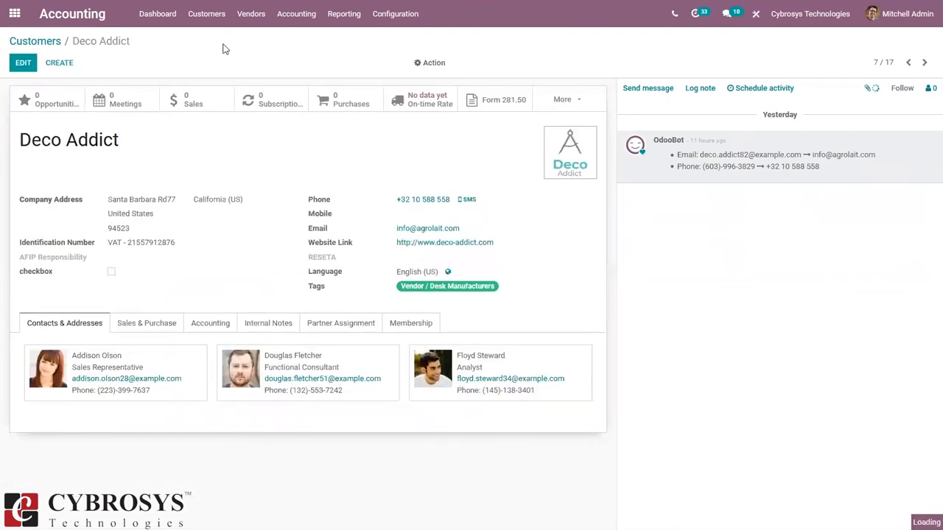
Step: Re-save Deco Addict after toggling a checkbox on and off, then open the Products list
click(23, 62)
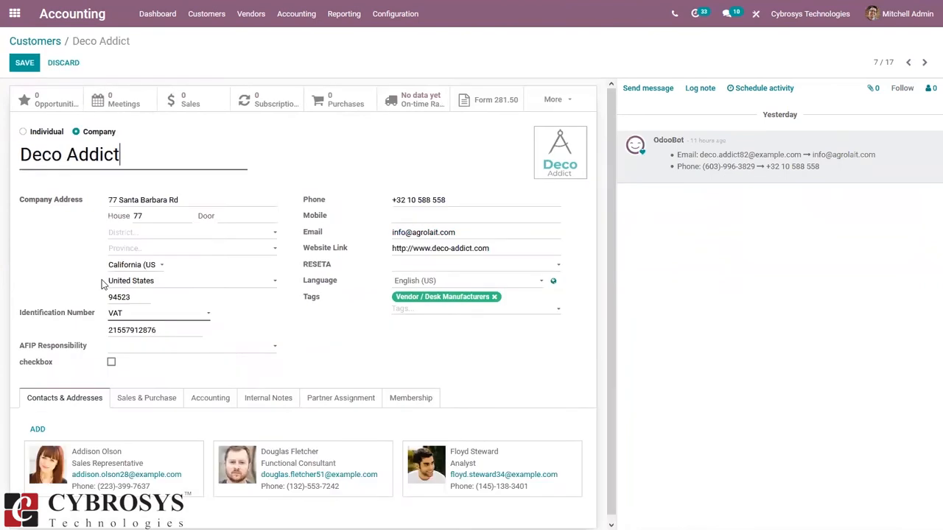
click(112, 362)
click(111, 362)
click(24, 62)
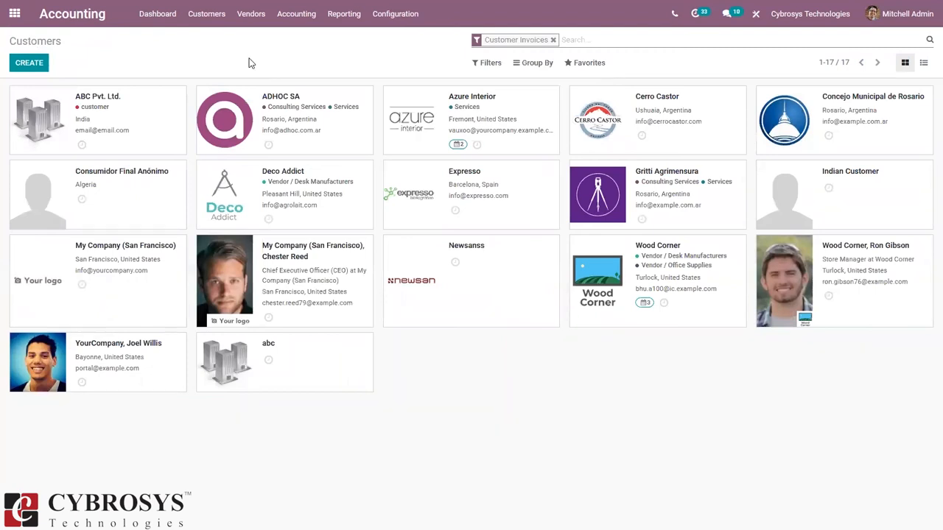
click(218, 16)
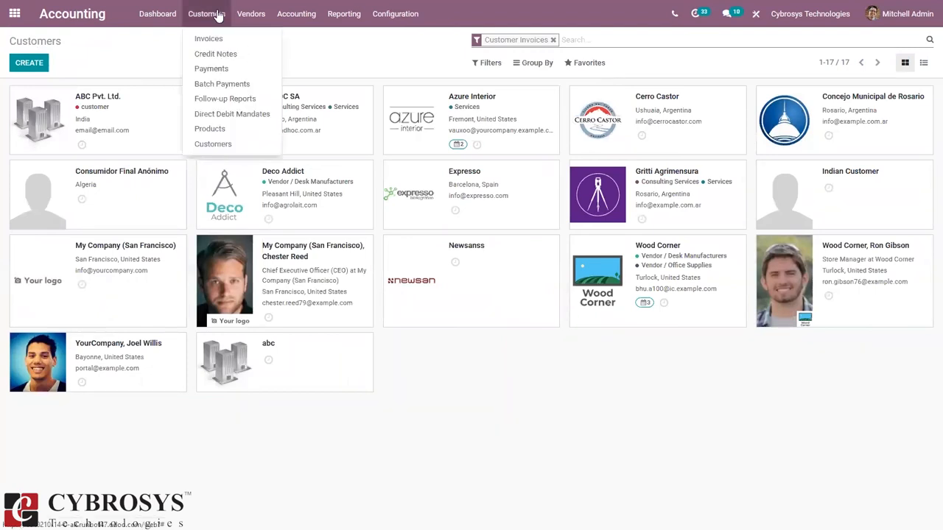
click(210, 130)
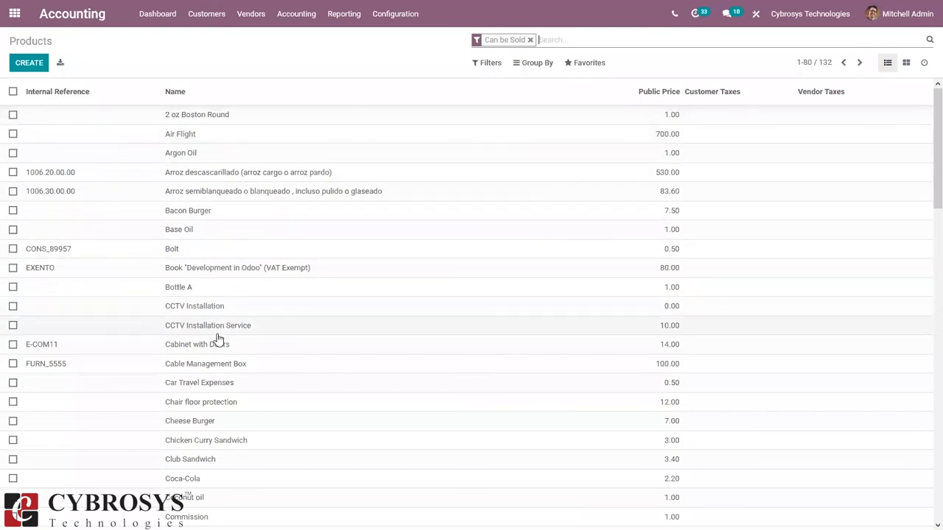
Step: Give Cable Management Box the UNSPSC Product Category 10101502 Perros and save it
click(211, 364)
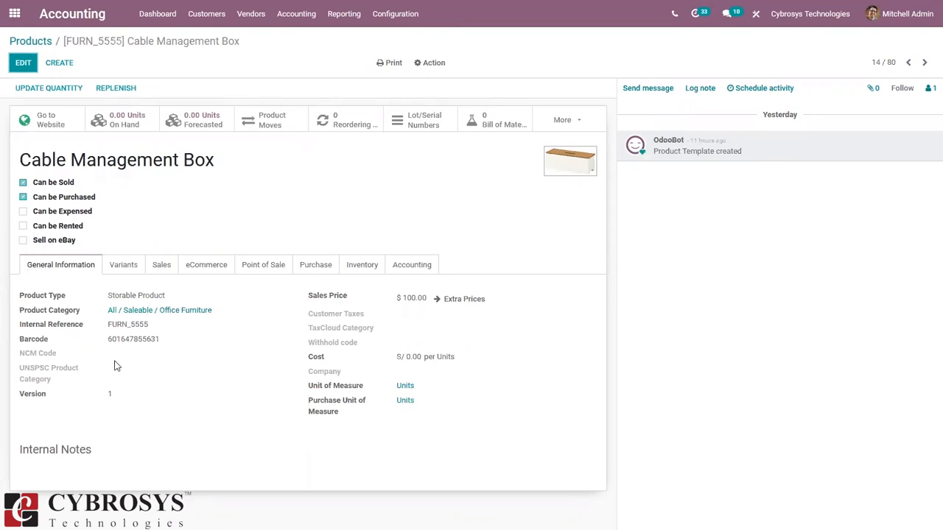
click(20, 65)
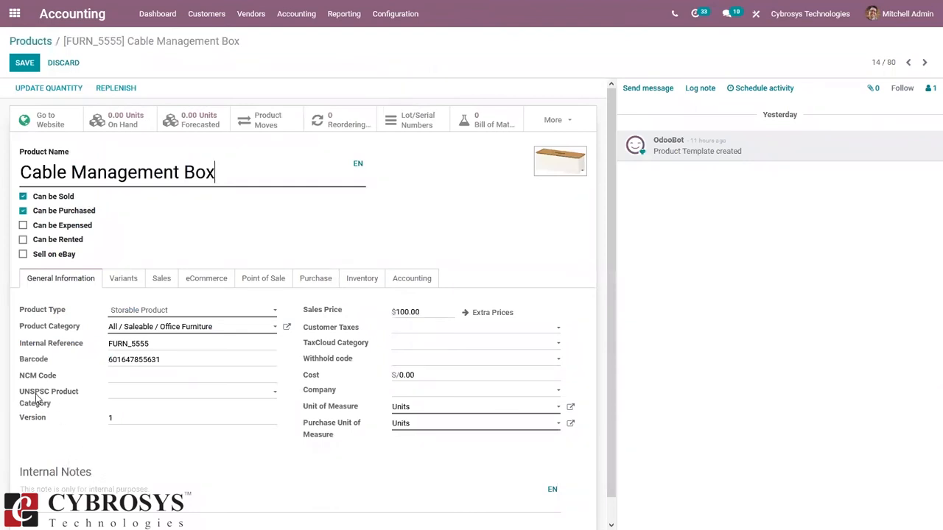
mouse_move(74, 392)
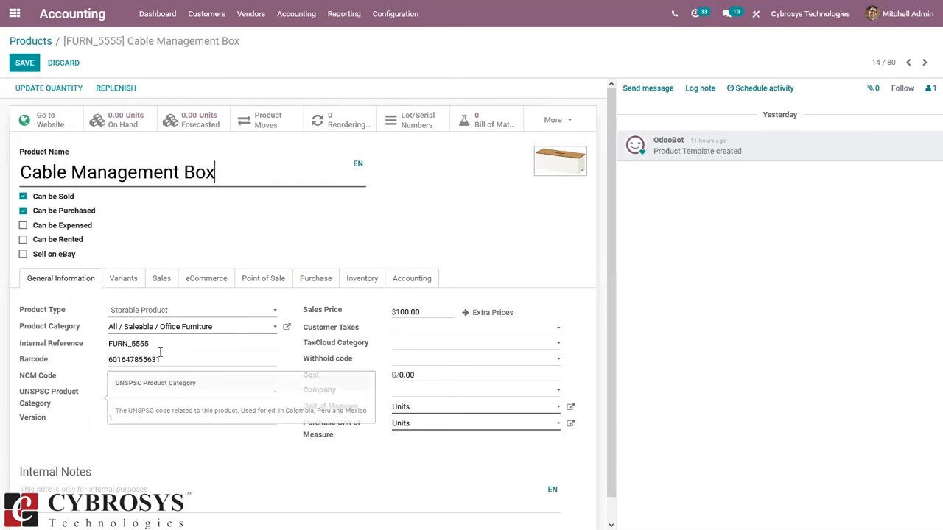
click(134, 395)
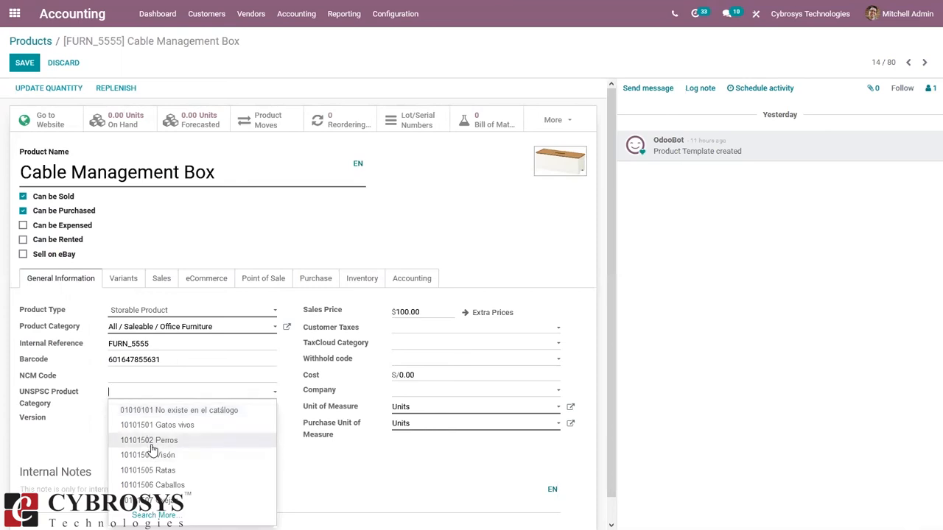
click(151, 442)
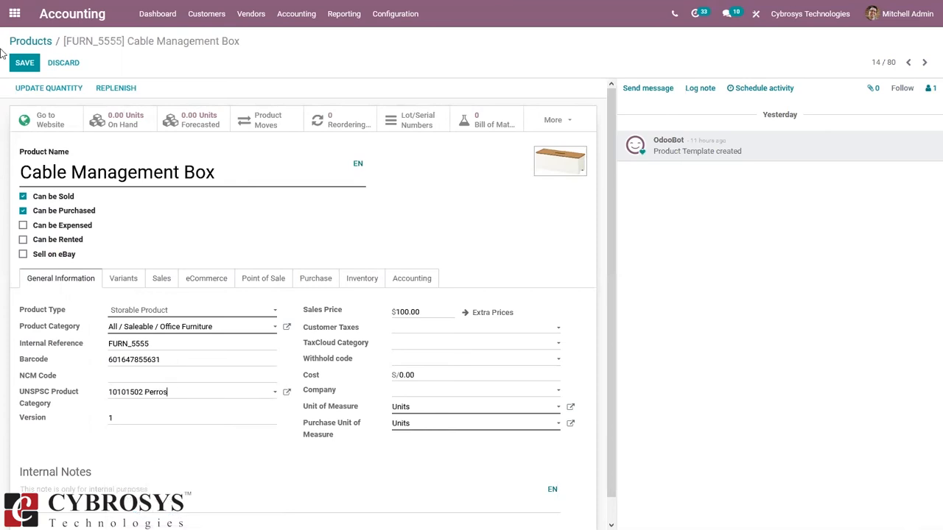
click(26, 63)
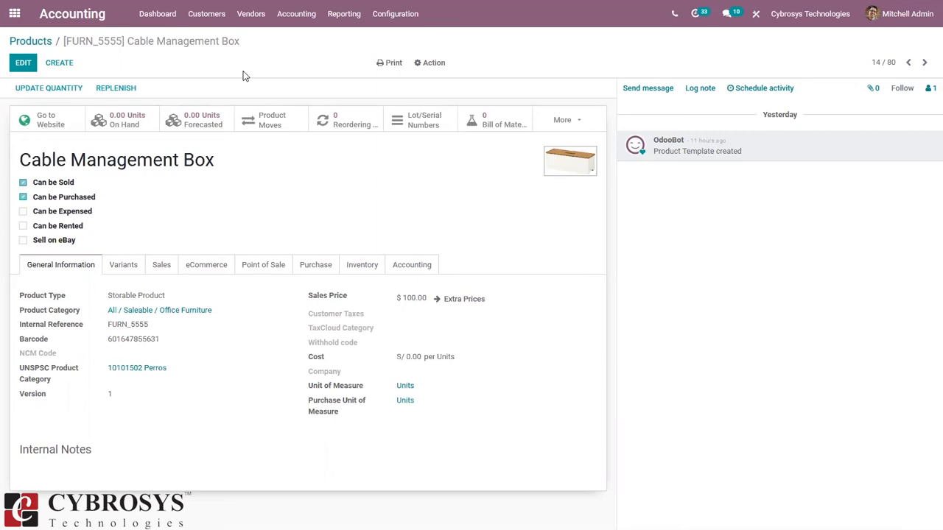
Step: Leave the Cable Management Box product and go to the Sales app via the apps home screen
key(alt+a)
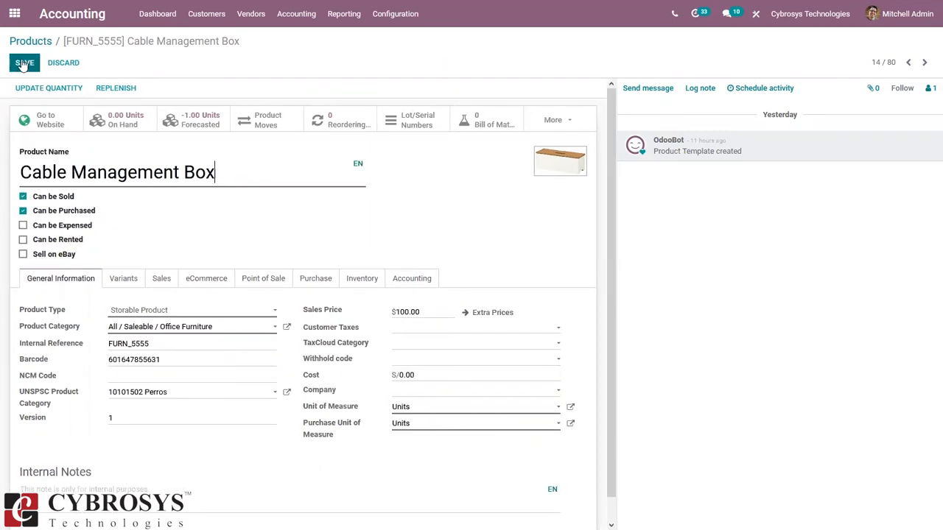
click(205, 21)
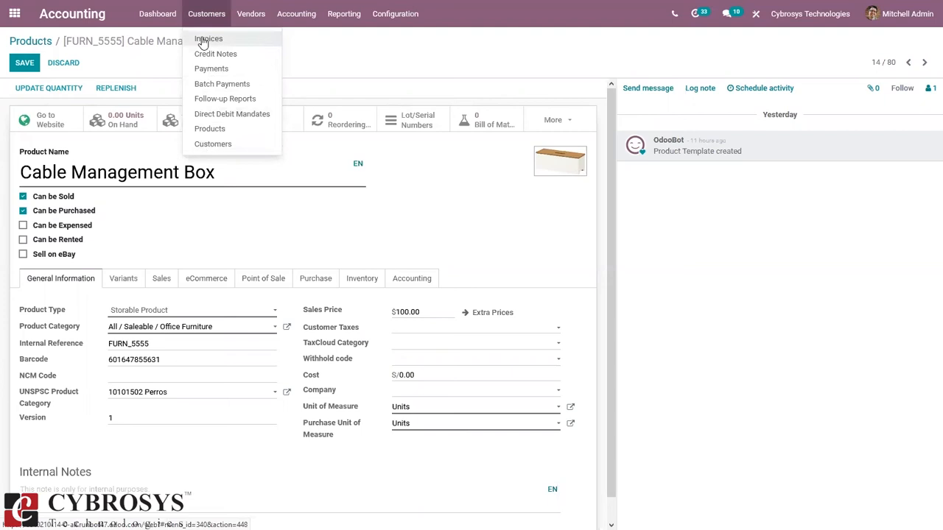
click(310, 44)
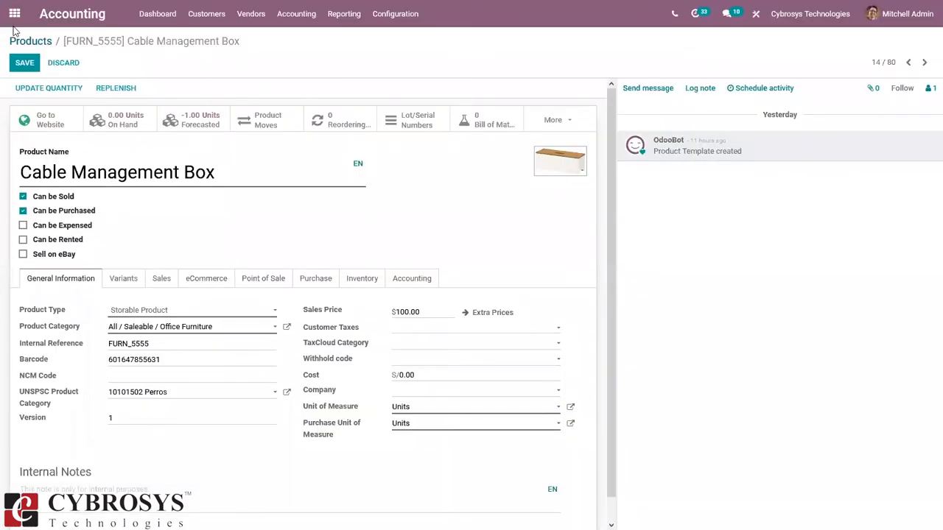
click(15, 18)
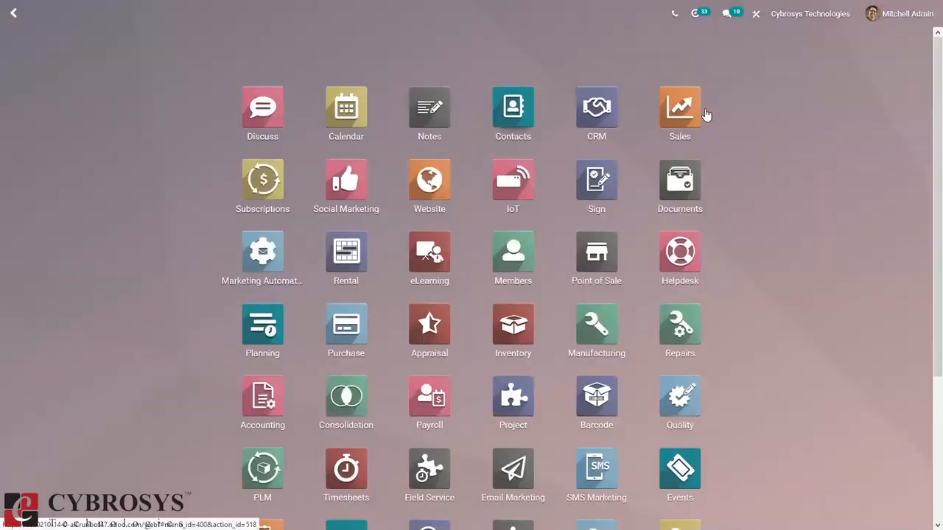
click(679, 109)
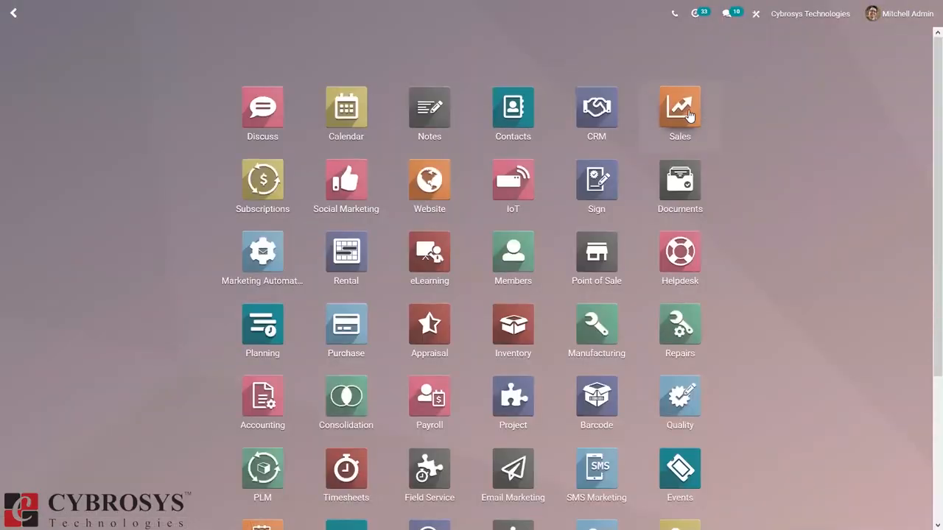
Step: Start a new quotation with Deco Addict as the customer
click(19, 62)
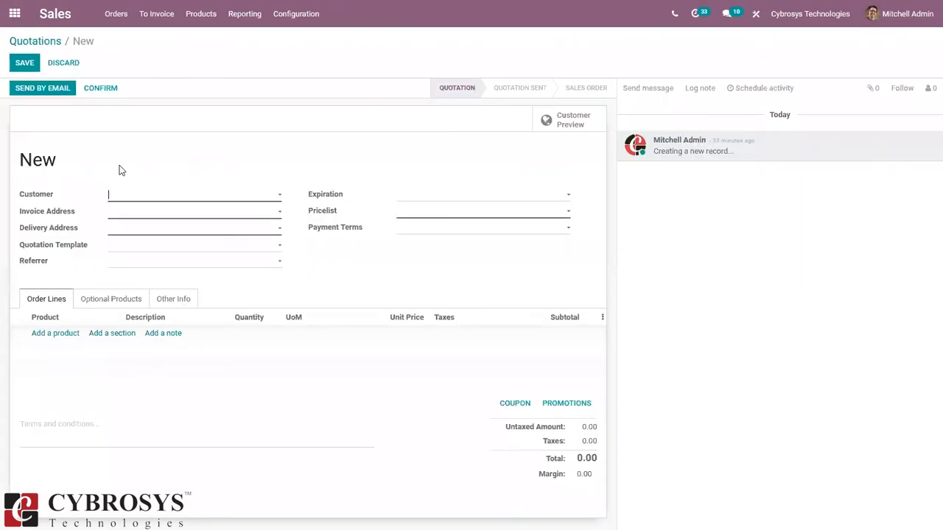
click(137, 197)
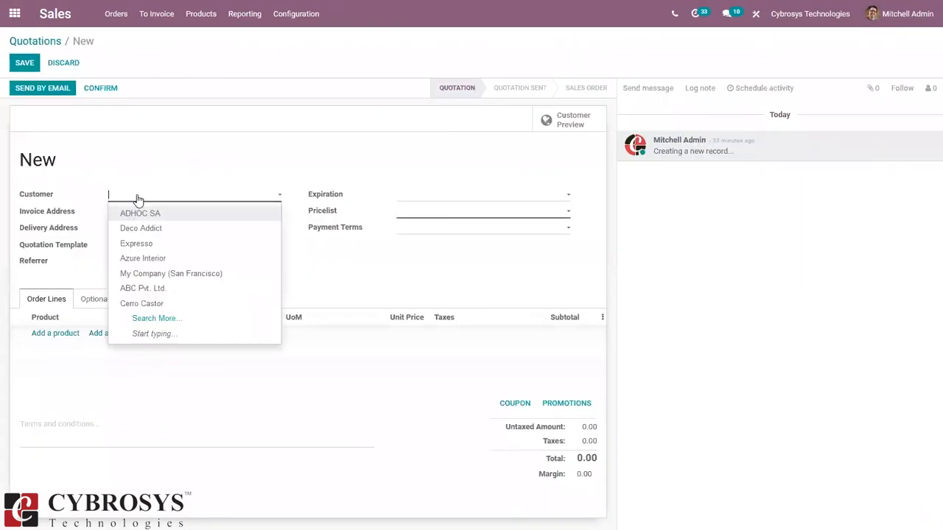
click(144, 231)
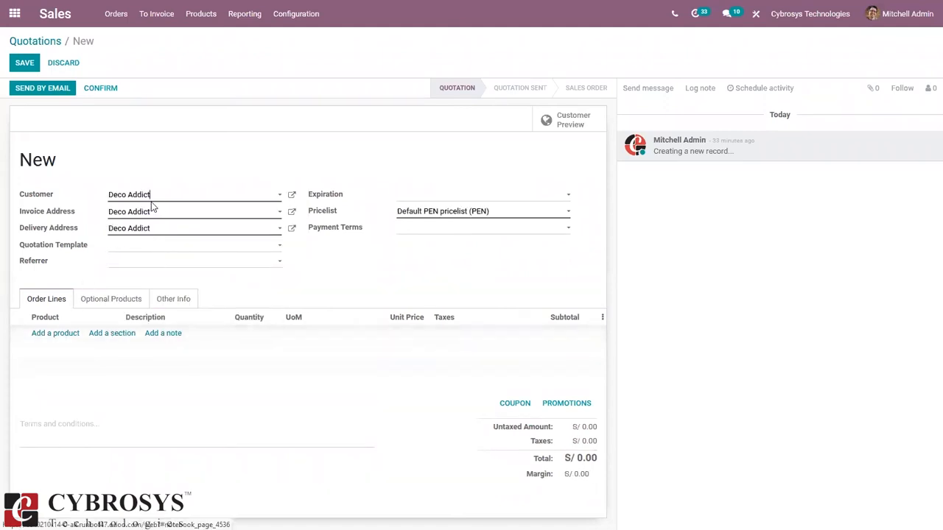
key(BackSpace)
key(BackSpace)
key(BackSpace)
key(BackSpace)
key(BackSpace)
key(BackSpace)
key(BackSpace)
key(BackSpace)
key(BackSpace)
key(BackSpace)
key(BackSpace)
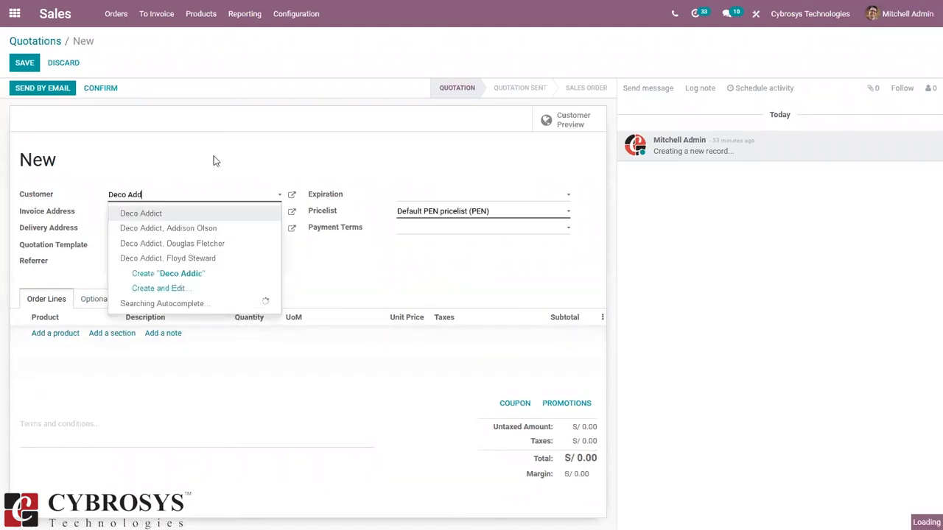
text(c)
key(BackSpace)
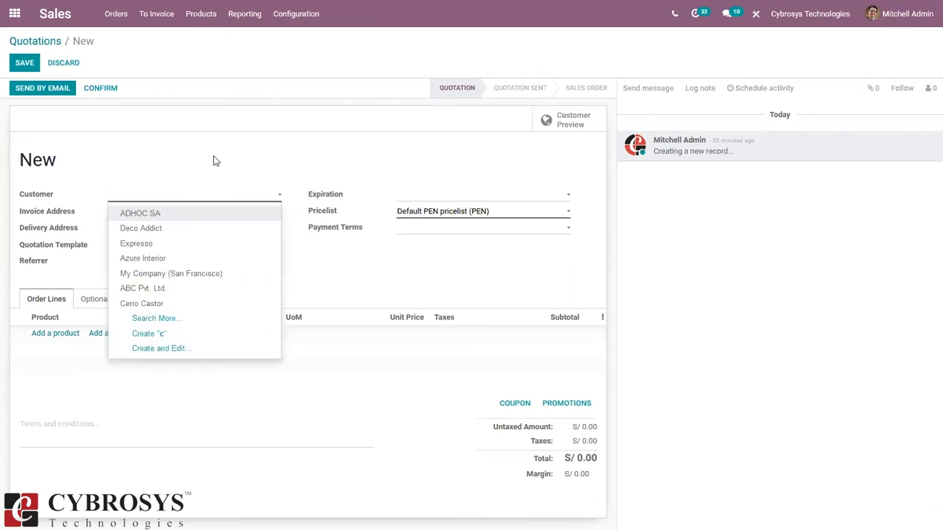
text(de)
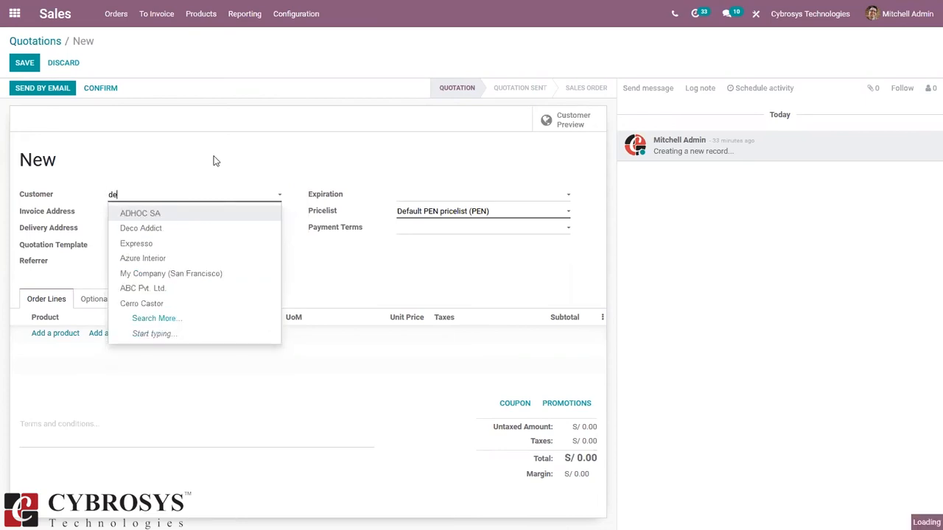
click(153, 214)
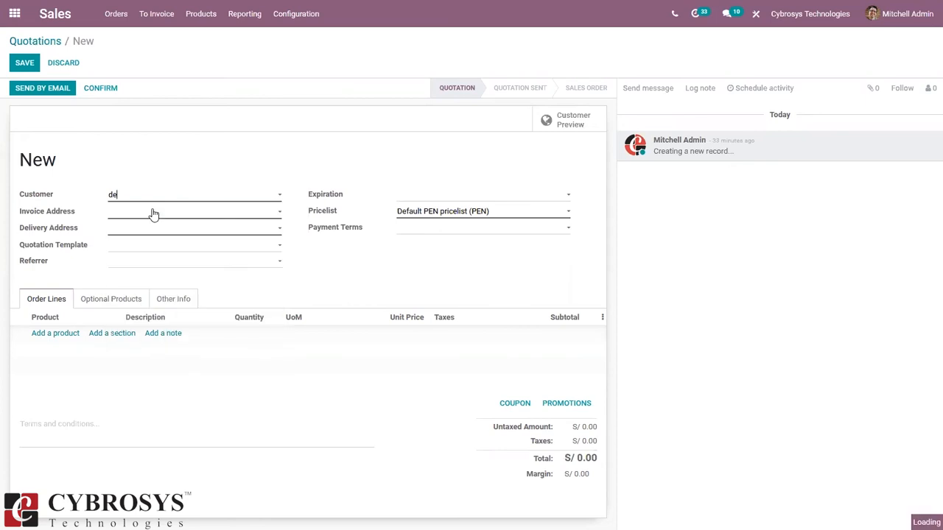
Step: Add one Cable Management Box at 100.00 and confirm the order as S00092
click(46, 336)
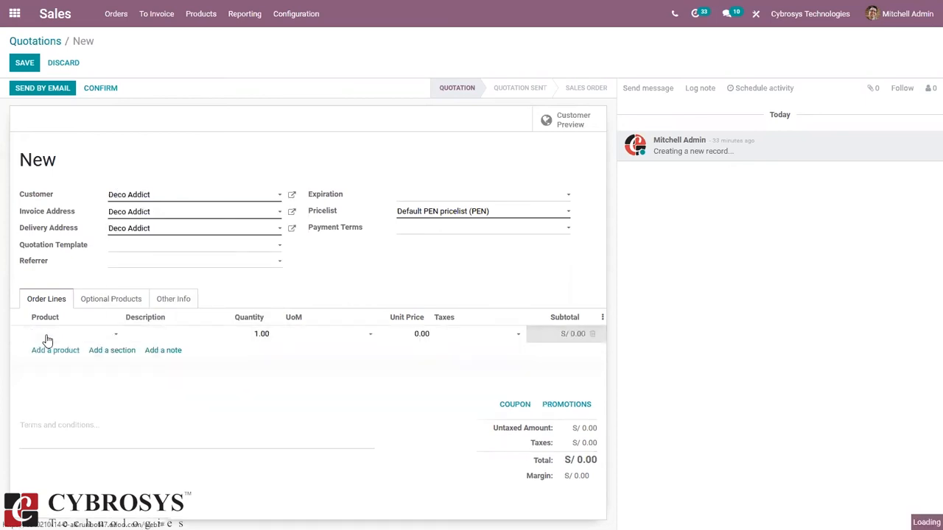
text(cab)
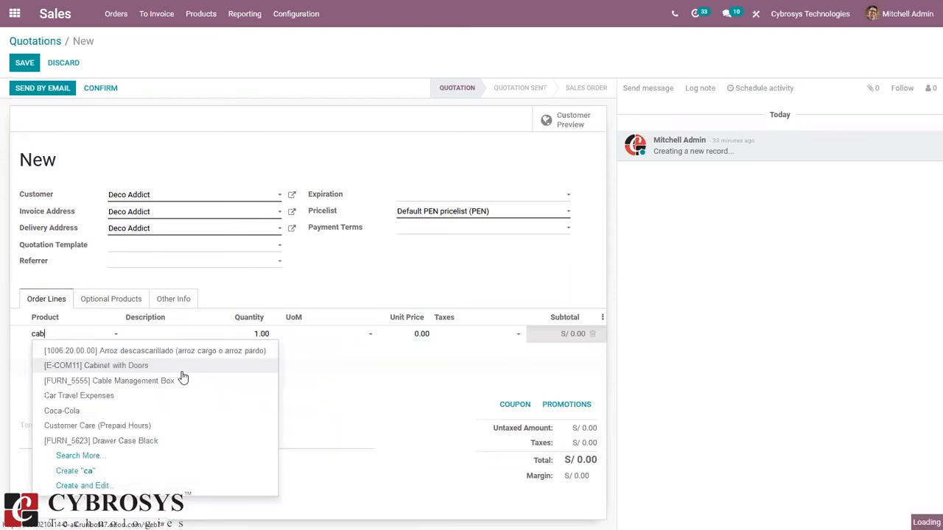
click(168, 364)
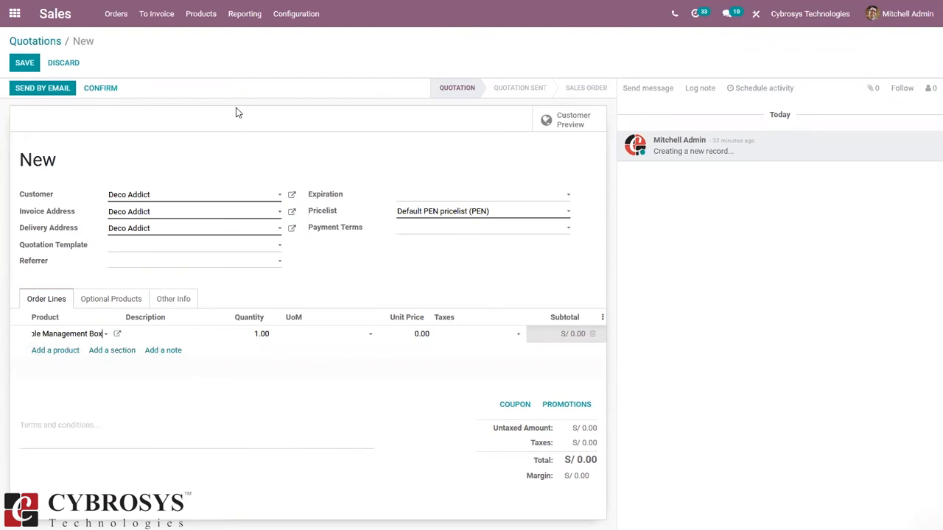
click(101, 89)
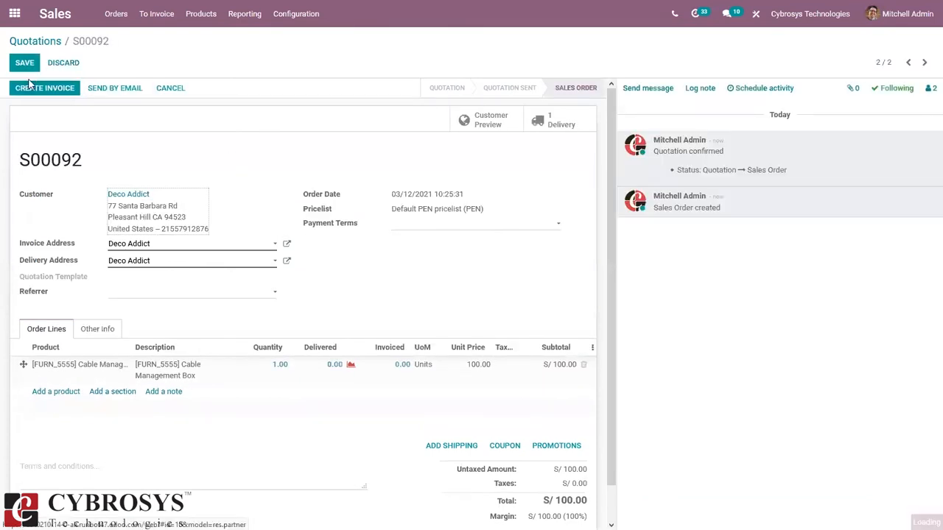
Step: Create a regular invoice from S00092 and open the draft for editing
click(59, 89)
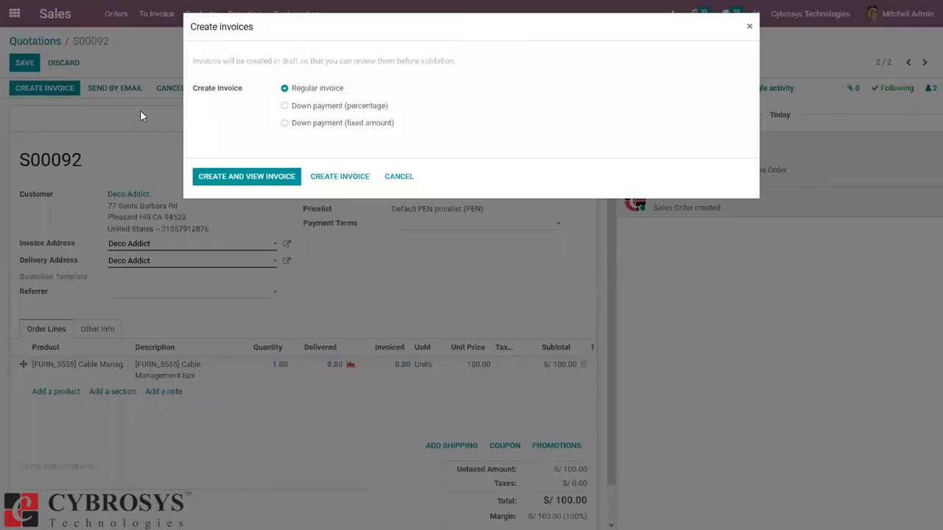
click(247, 183)
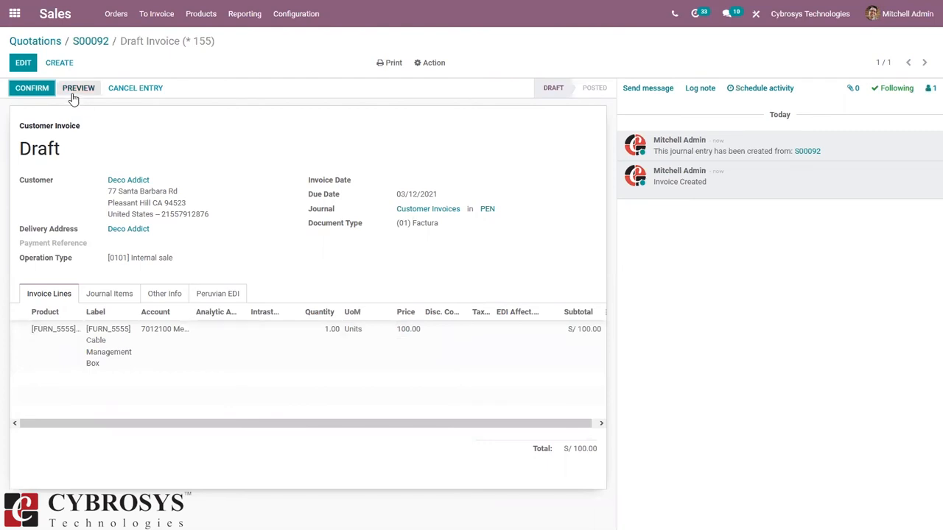
click(20, 63)
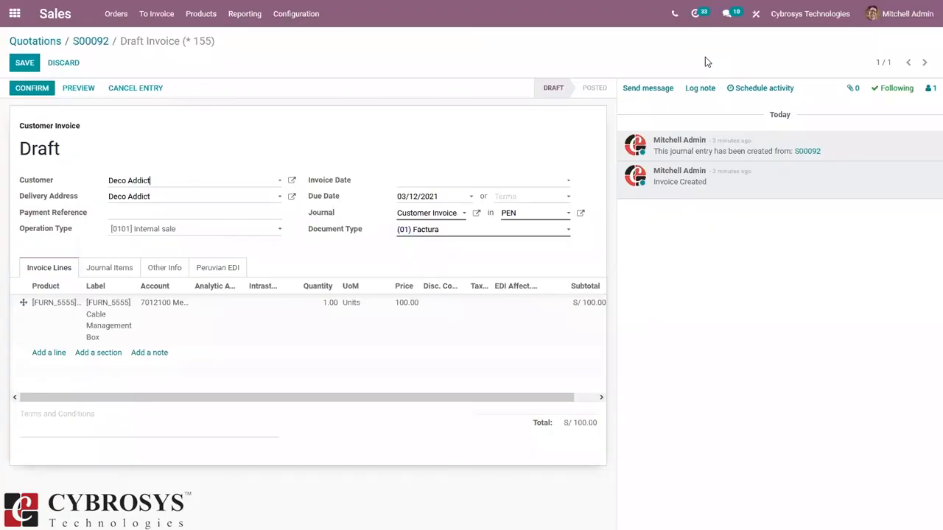
click(175, 233)
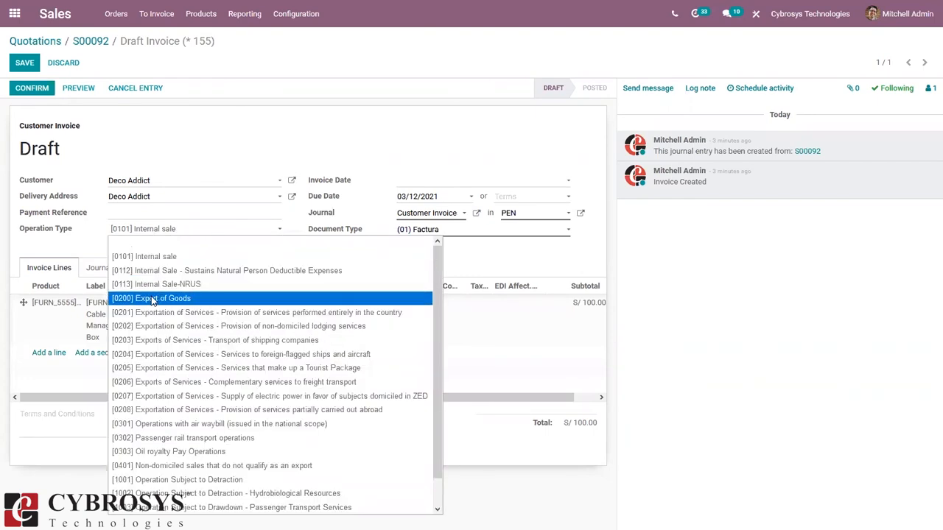
click(69, 238)
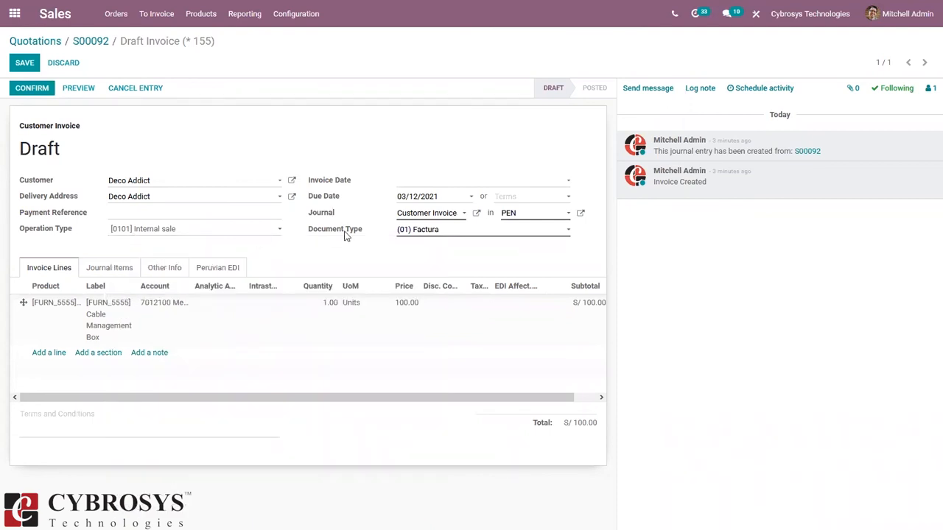
click(414, 233)
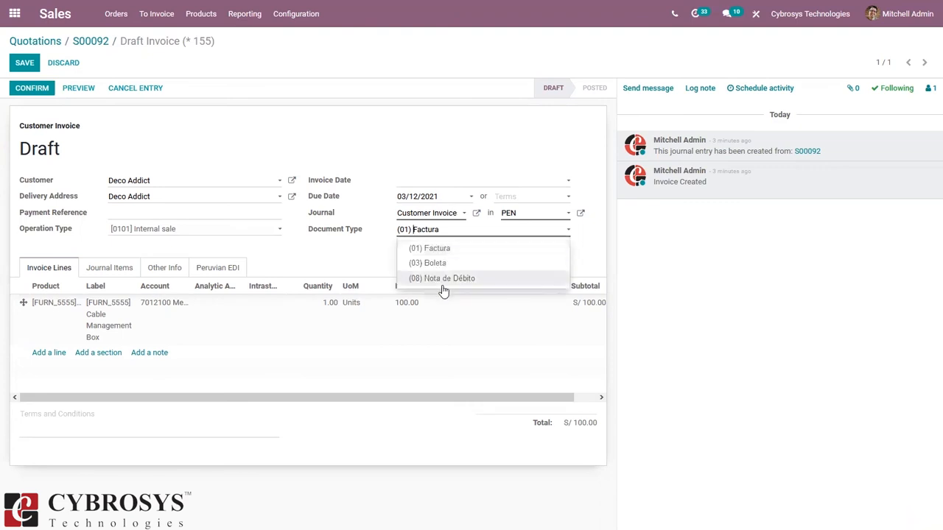
click(351, 249)
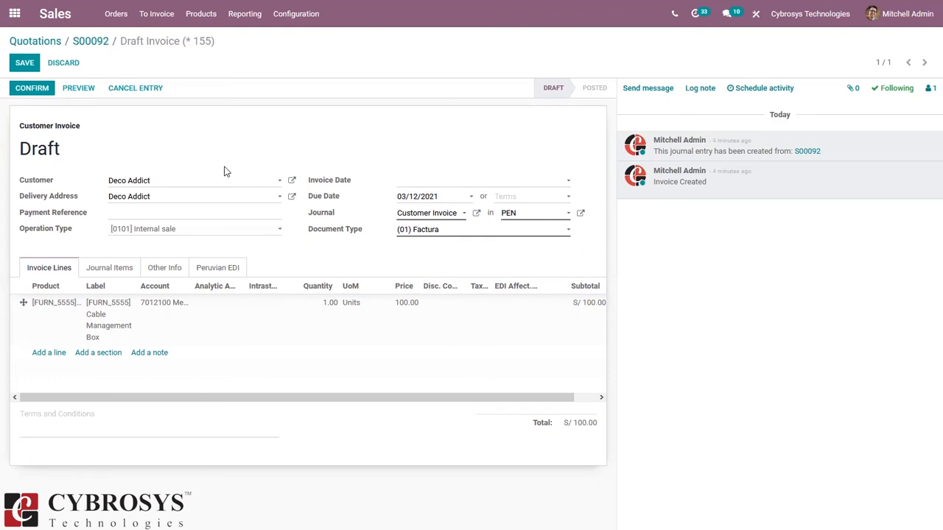
Step: Apply 18% tax to the Cable Management Box line, keeping Taxed- Onerous Operation, and show Peruvian EDI
click(478, 304)
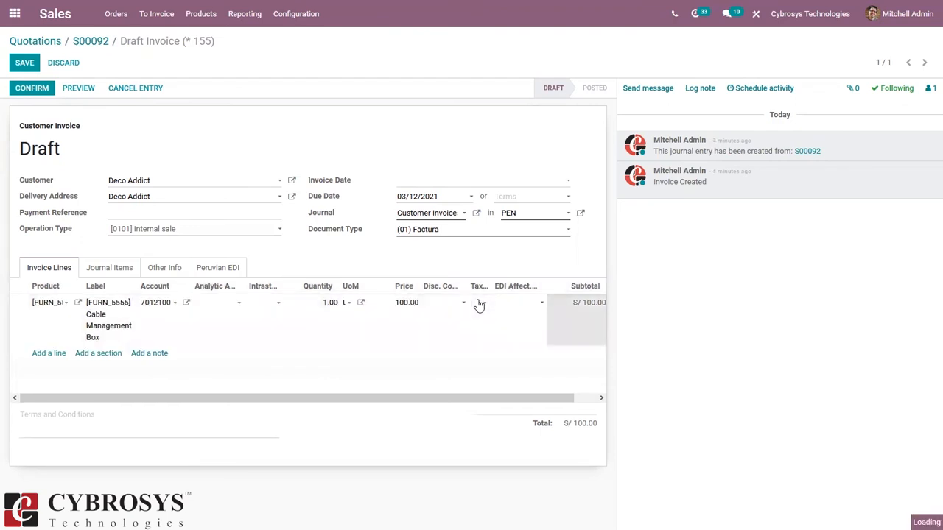
click(479, 304)
click(495, 321)
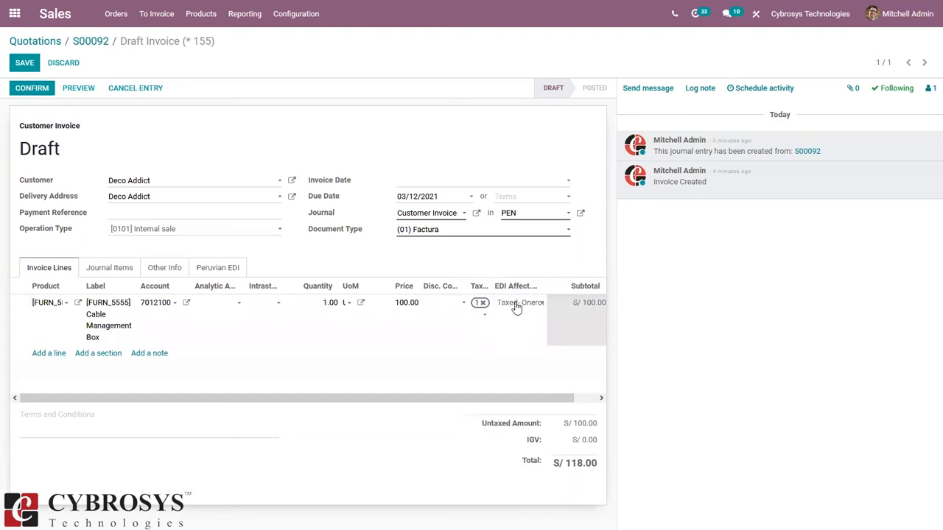
click(516, 308)
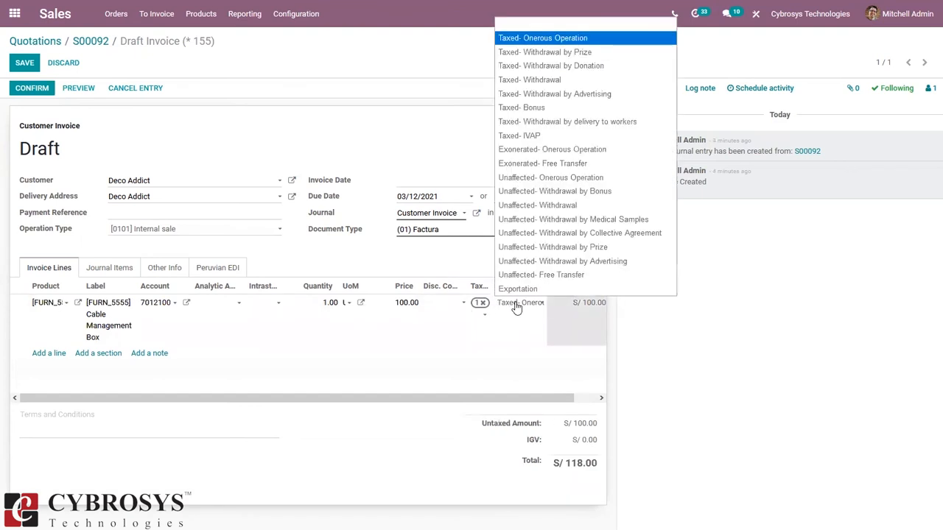
click(411, 120)
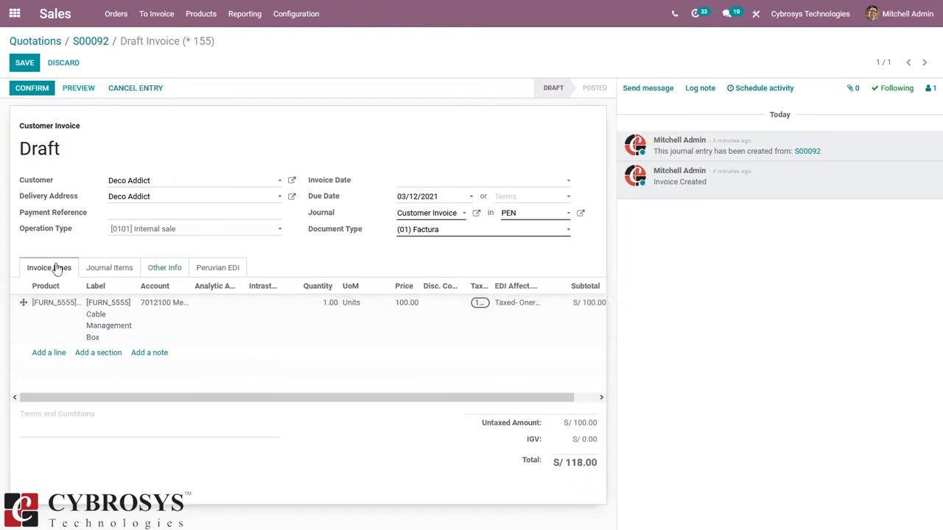
click(199, 273)
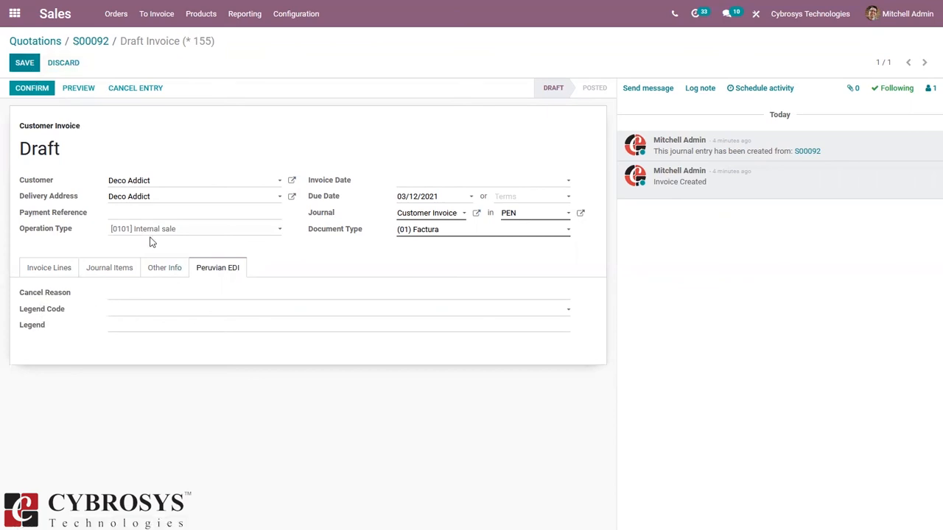
Step: Confirm the draft invoice from the Invoice Lines tab so it posts as F FFI-00000002 with S/ 18.00 IGV
click(49, 269)
click(34, 90)
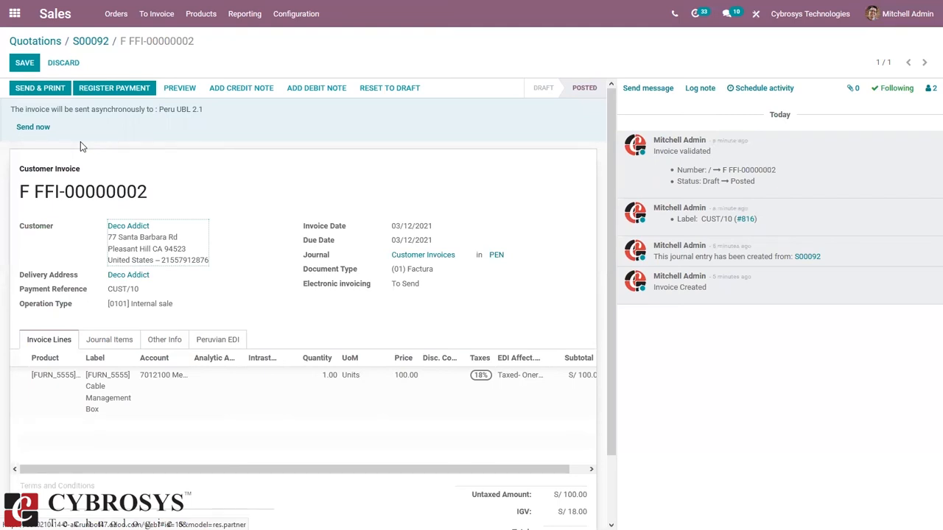
Step: Send the invoice electronically now, then follow the insufficient-credits link to the Peruvian EDI credits page
click(30, 128)
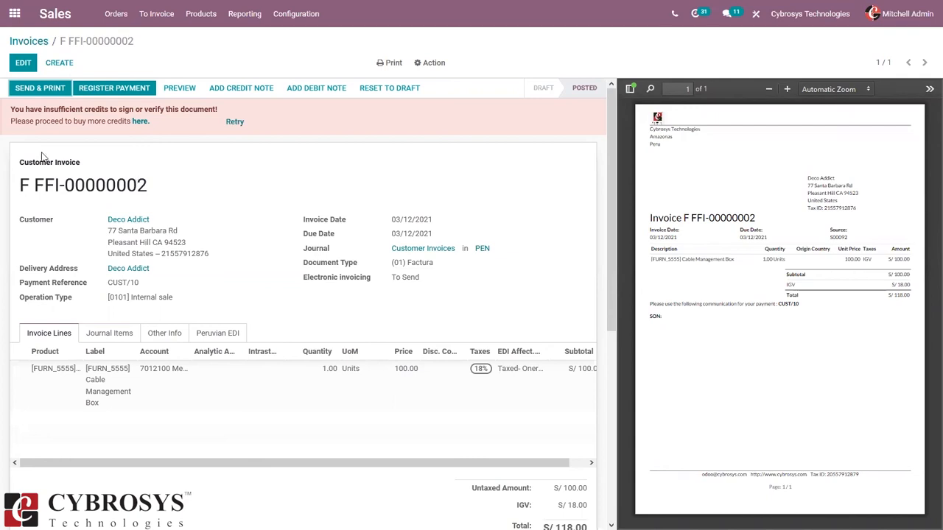
click(140, 121)
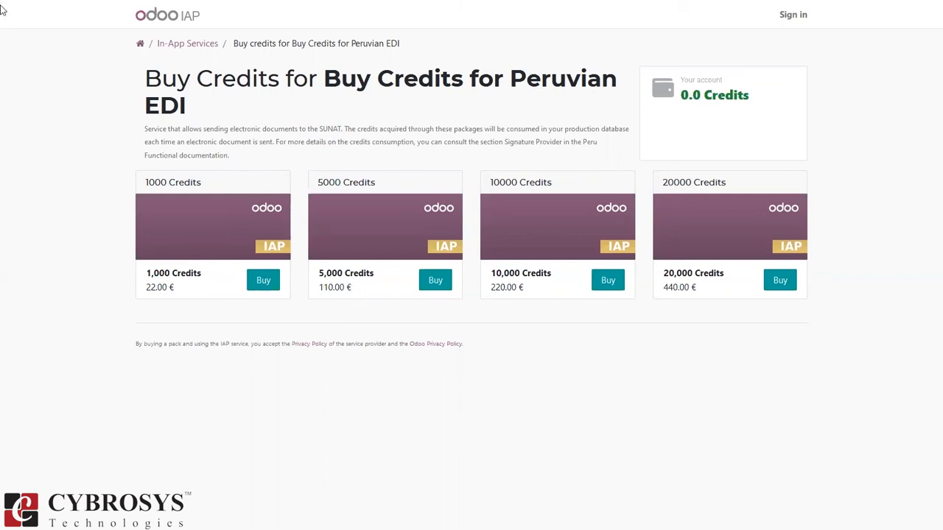
Step: Go back from the IAP credits page to invoice F FFI-00000002
mouse_move(28, 6)
click(10, 32)
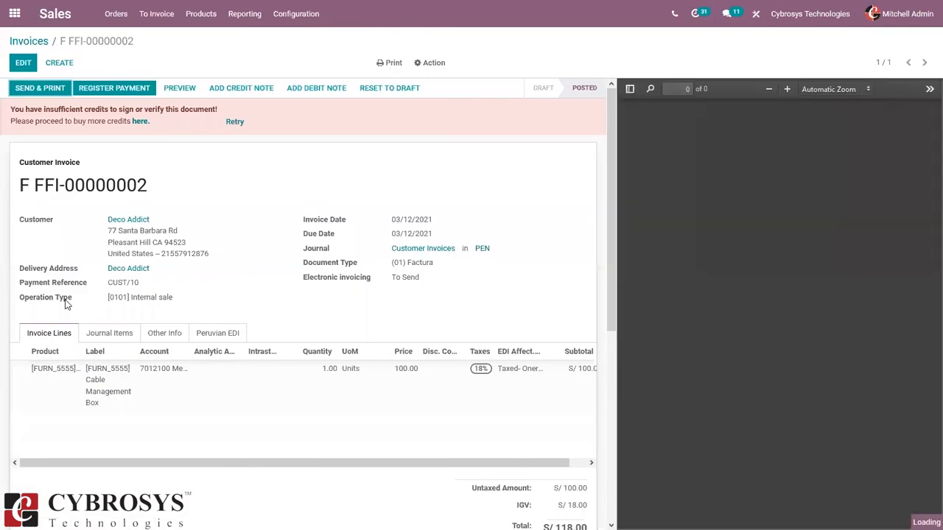
Step: Review posted invoice F FFI-00000002 for Deco Addict, S/ 118.00 with IGV 18%, beside its PDF preview
mouse_move(65, 305)
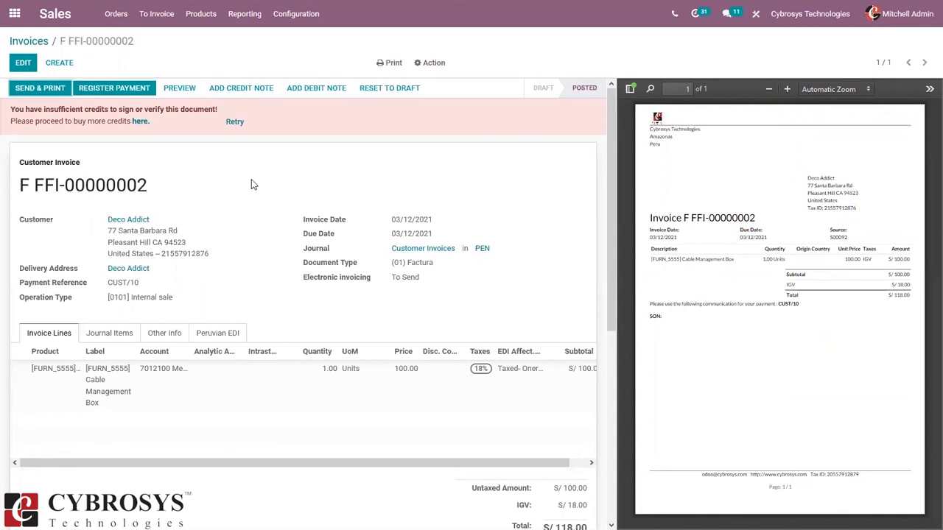
Step: Create a Deco Addict invoice with operation type [0200] Export of Goods and document type (01) Factura, and start a line
click(30, 41)
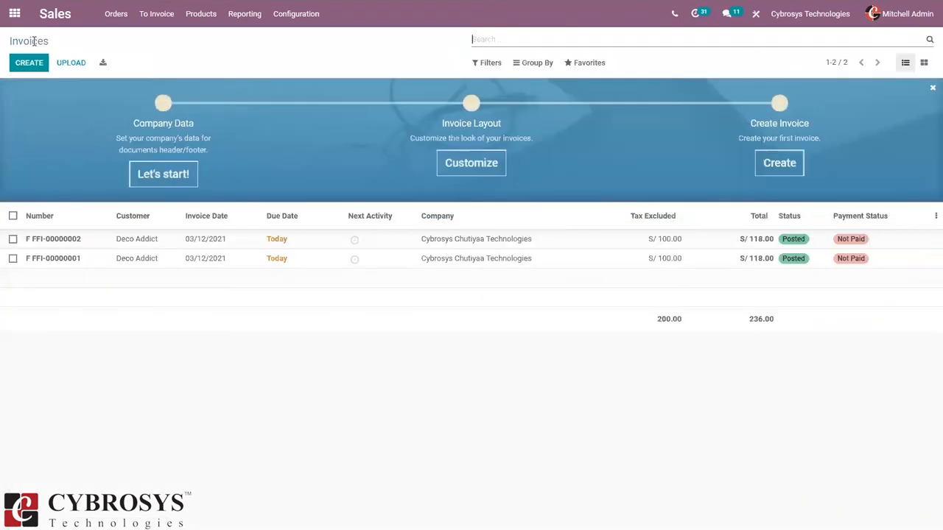
click(30, 65)
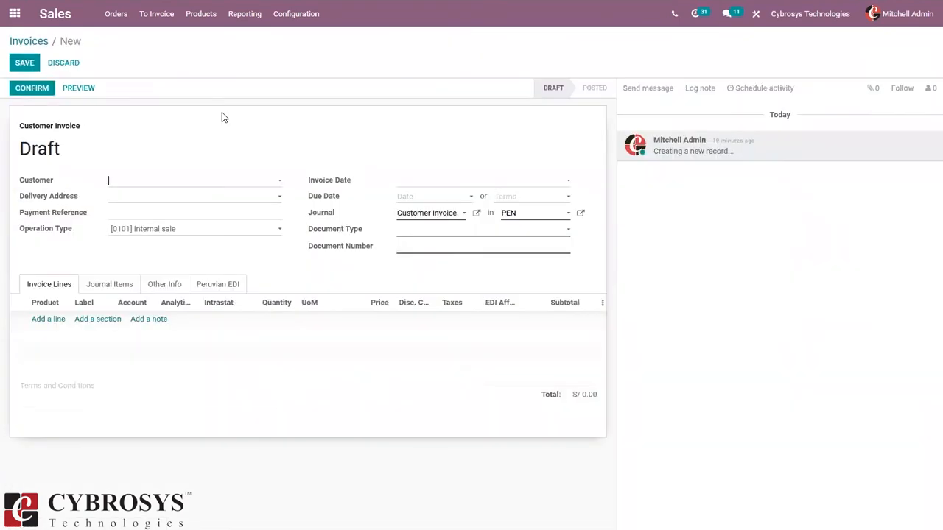
click(179, 182)
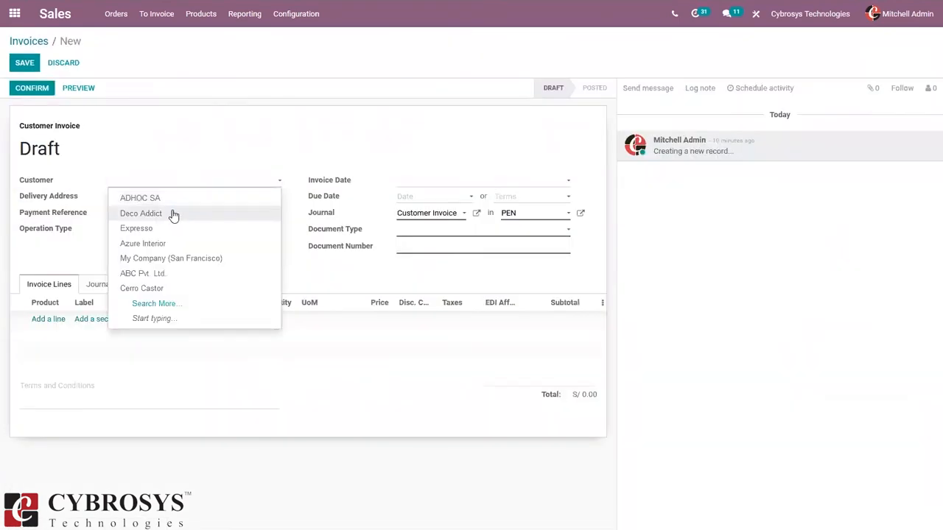
click(173, 213)
click(155, 234)
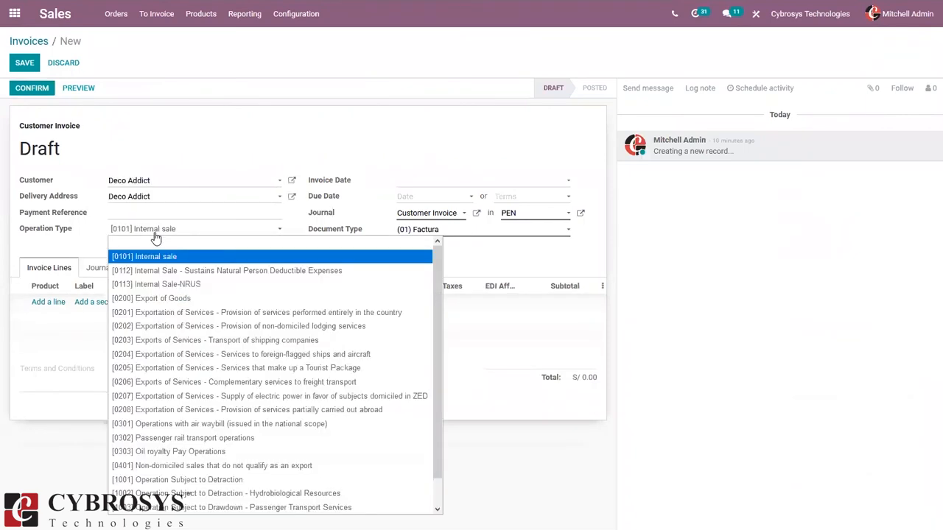
click(181, 295)
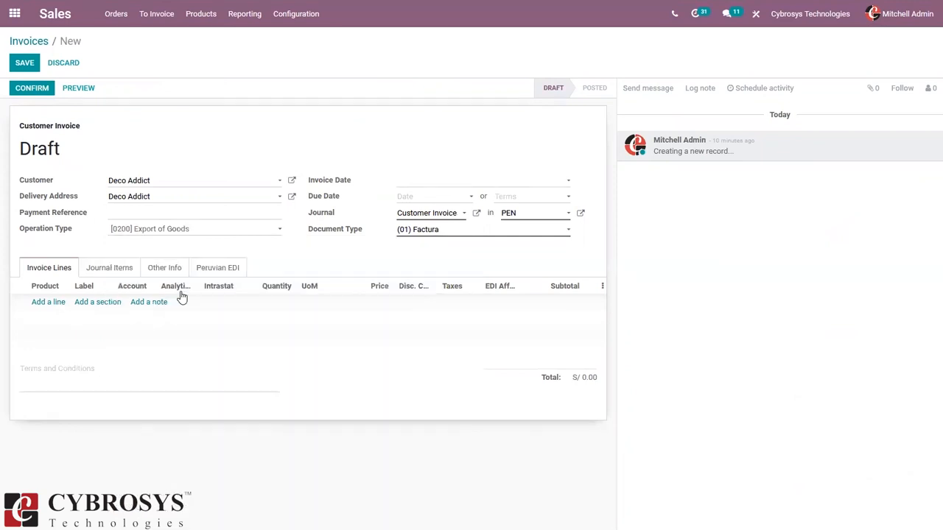
click(431, 231)
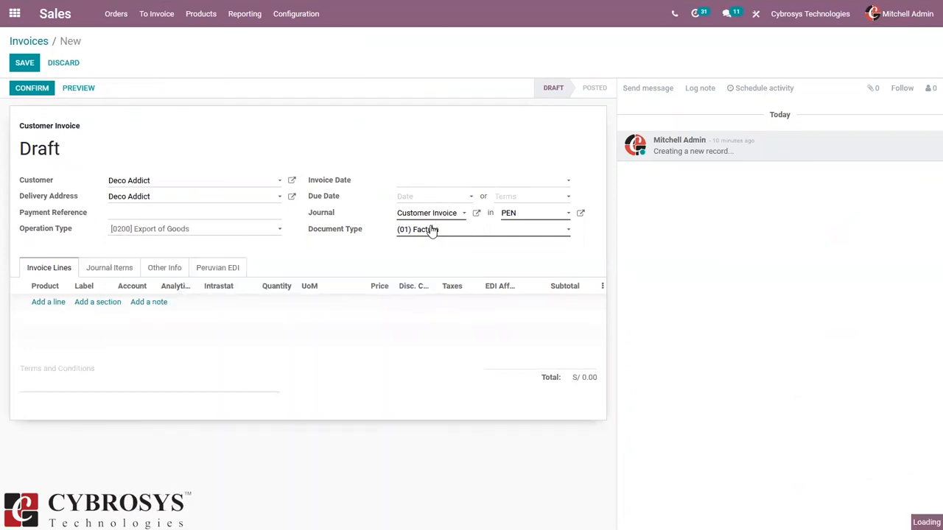
click(372, 255)
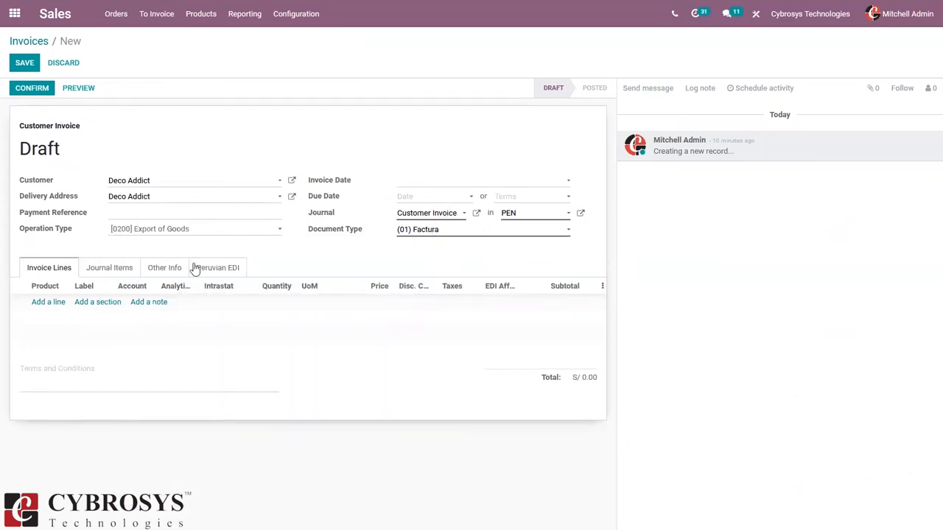
click(43, 304)
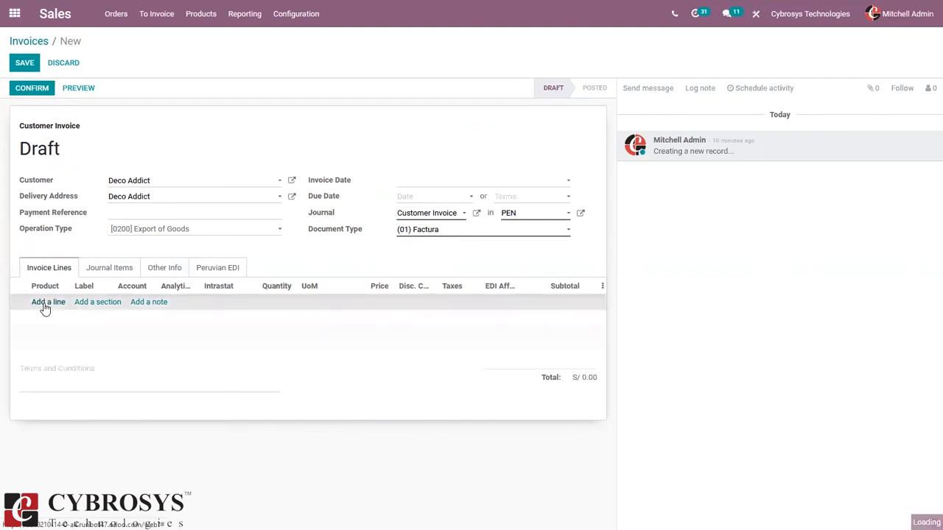
Step: Add a Cable Management Box line, searched by 'cab', keeping Exportation as the EDI affectation
click(45, 307)
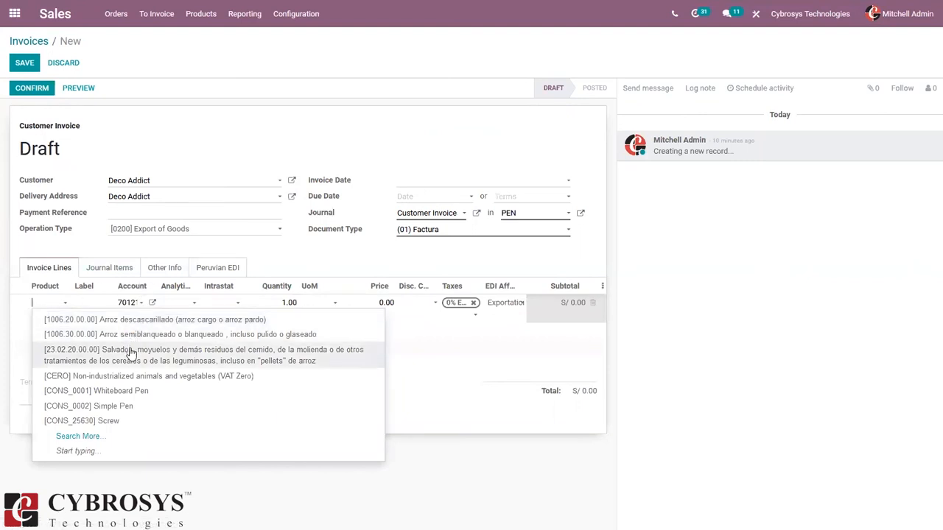
text(cab)
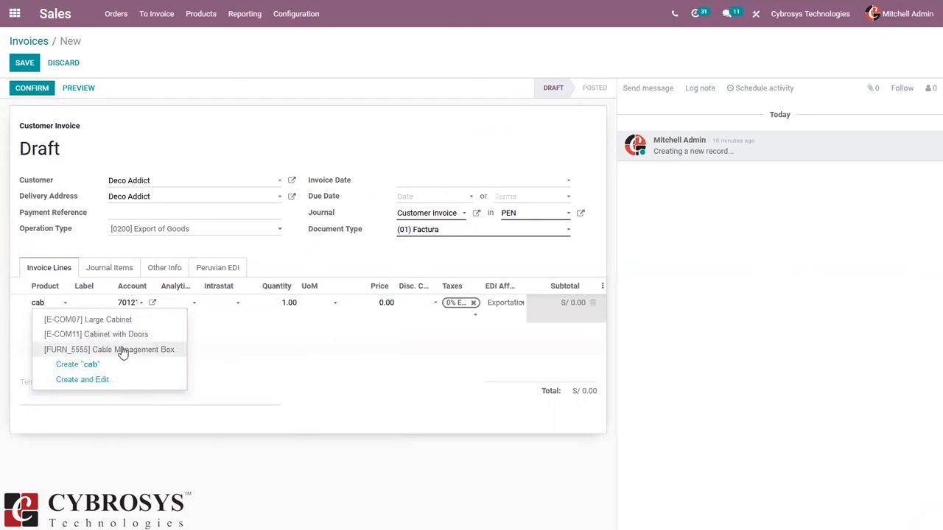
click(123, 353)
click(499, 306)
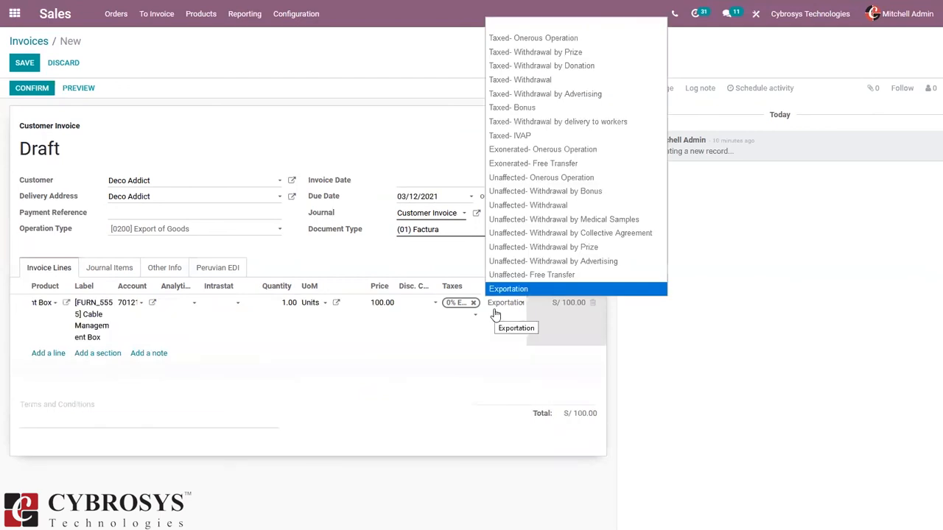
click(480, 339)
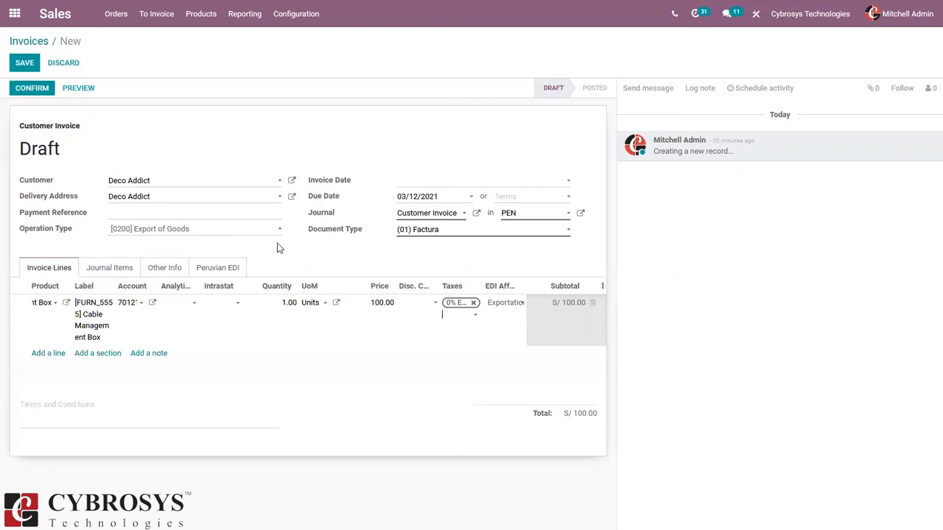
Step: Set Deco Addict's identification type to Foreign ID in its partner record and save
click(294, 180)
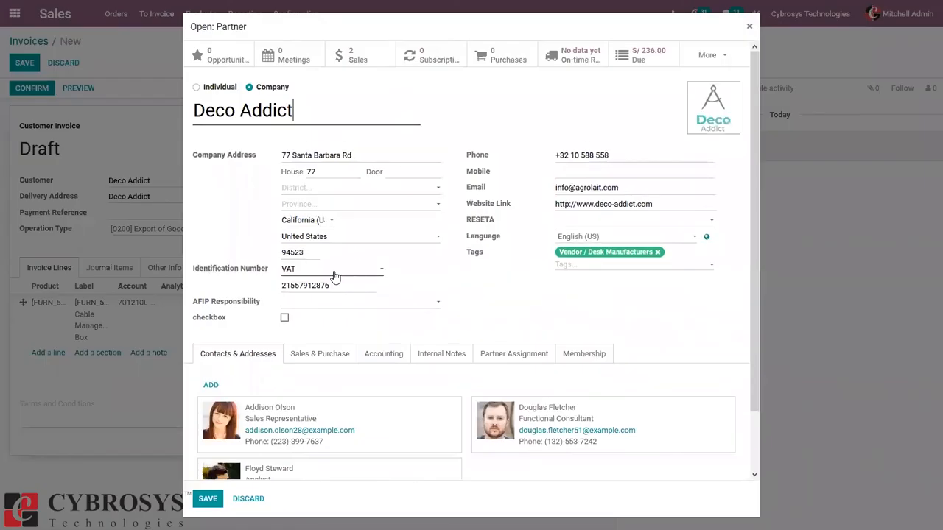
click(333, 275)
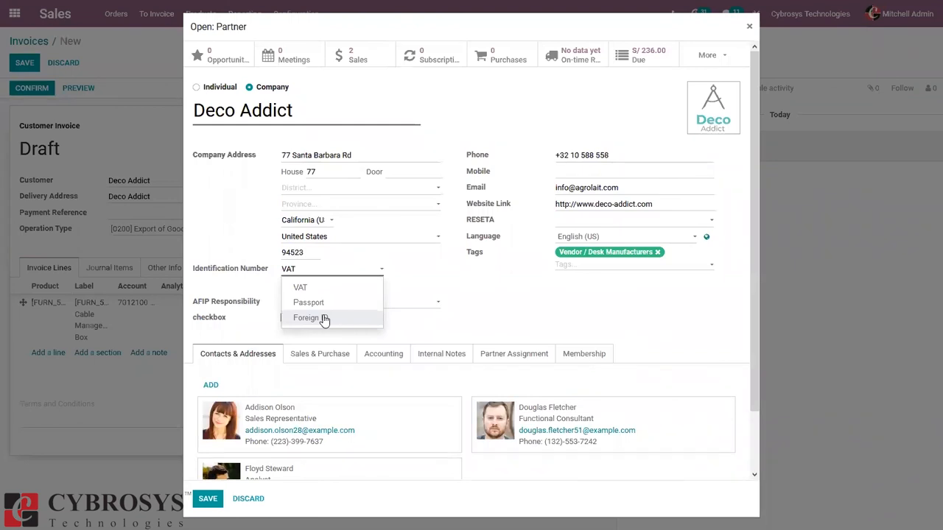
click(324, 319)
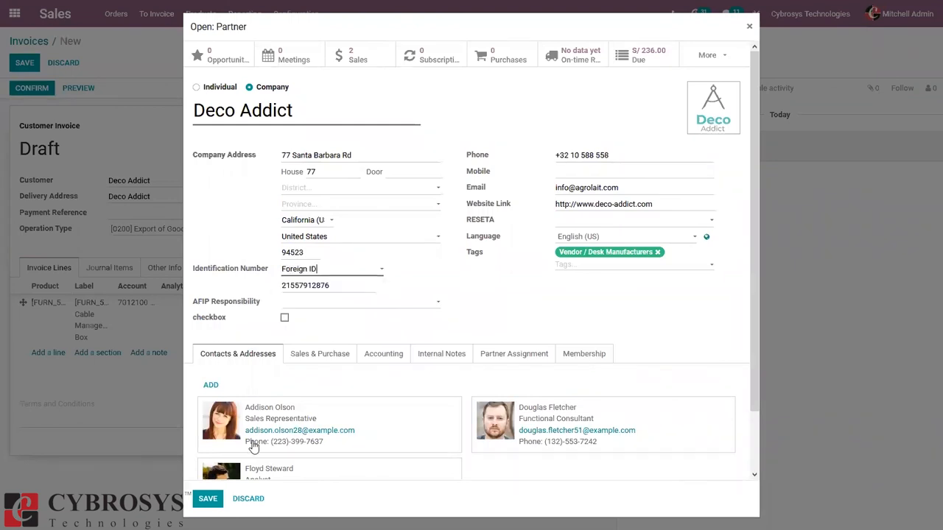
click(209, 499)
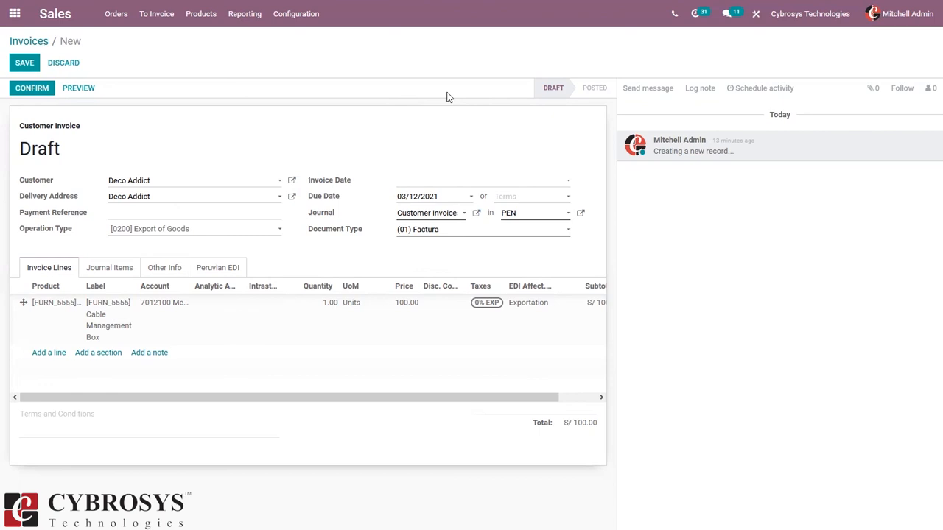
Step: Go to Products > Products, discarding the unsaved export invoice at the warning
click(289, 22)
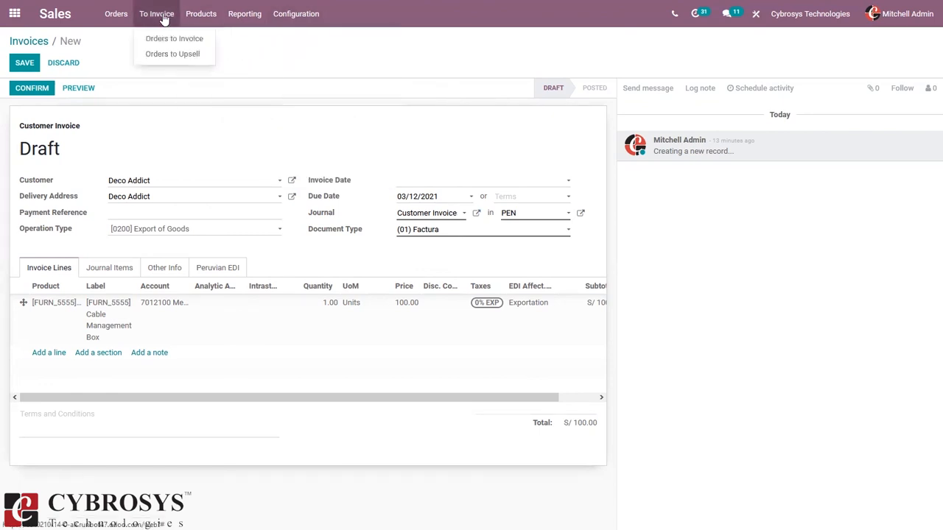
click(201, 39)
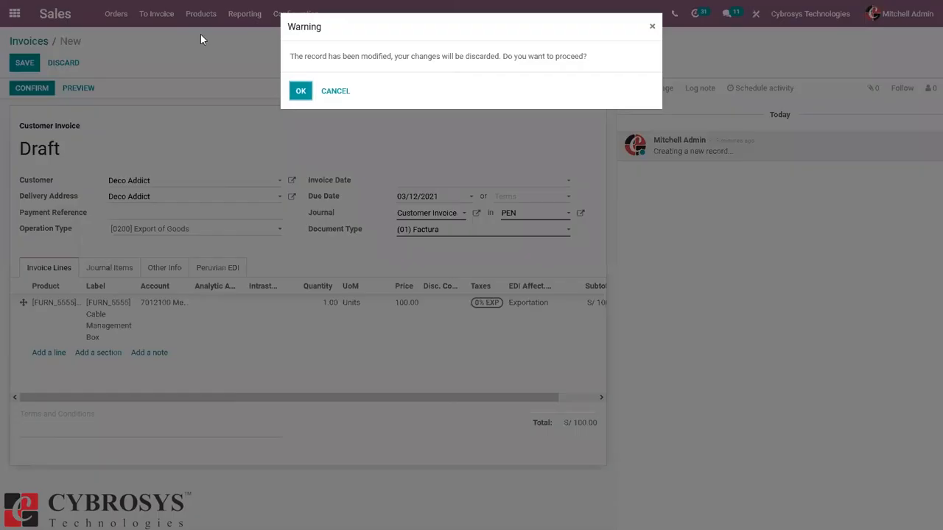
click(301, 91)
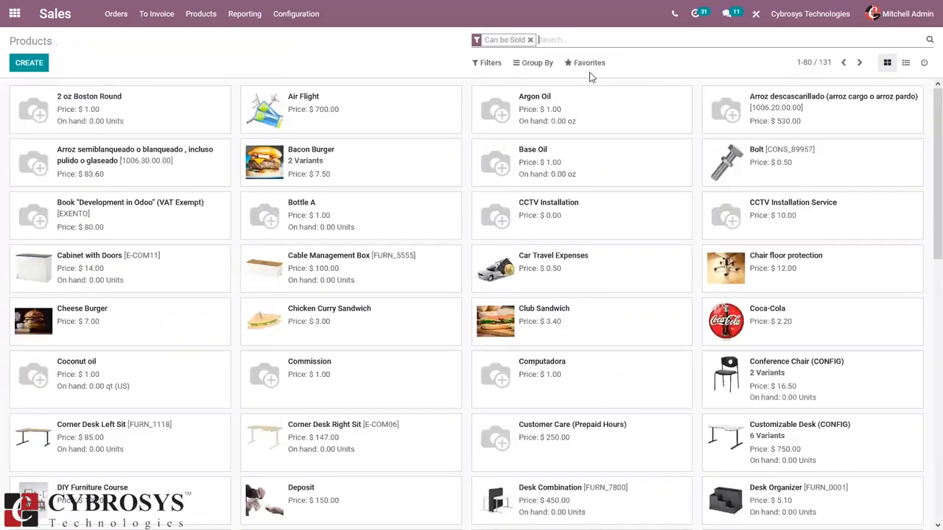
Step: Filter the sellable products by the name 'cust', leaving three matches
text(ci)
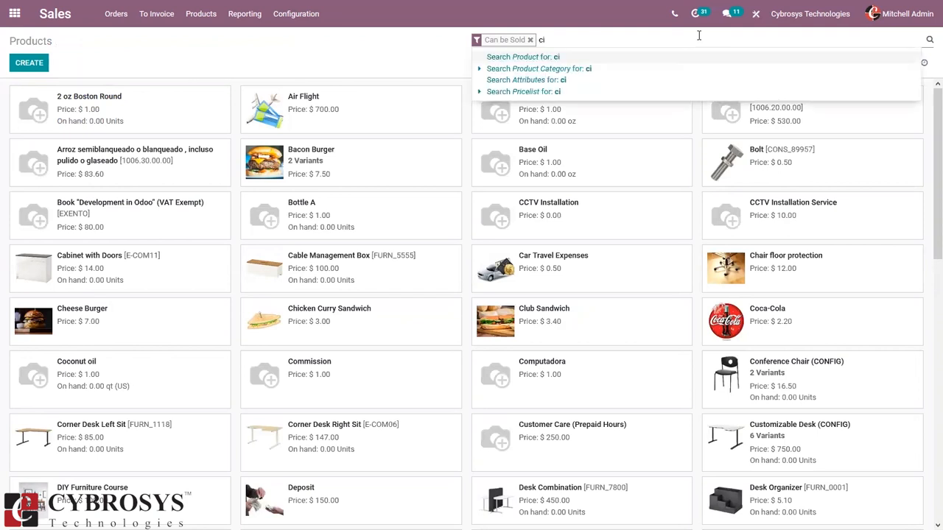
text(ust)
key(Return)
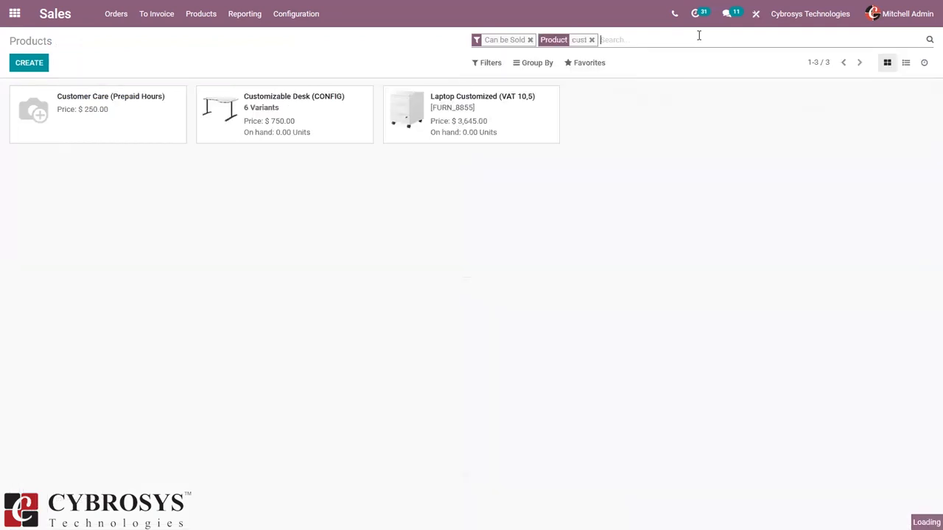
Step: Give Customizable Desk (CONFIG) withhold code Recursos hidrobiológicos and withhold percentage 10, then save
click(312, 120)
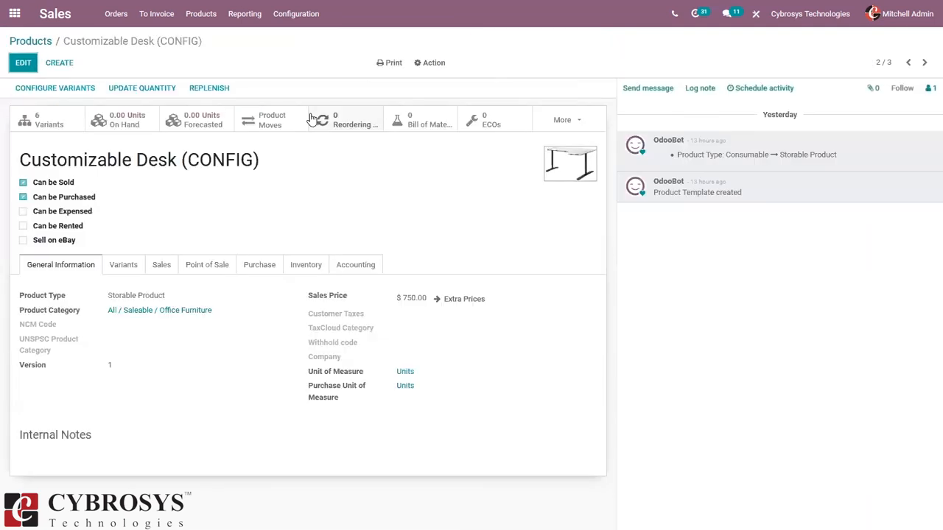
click(22, 66)
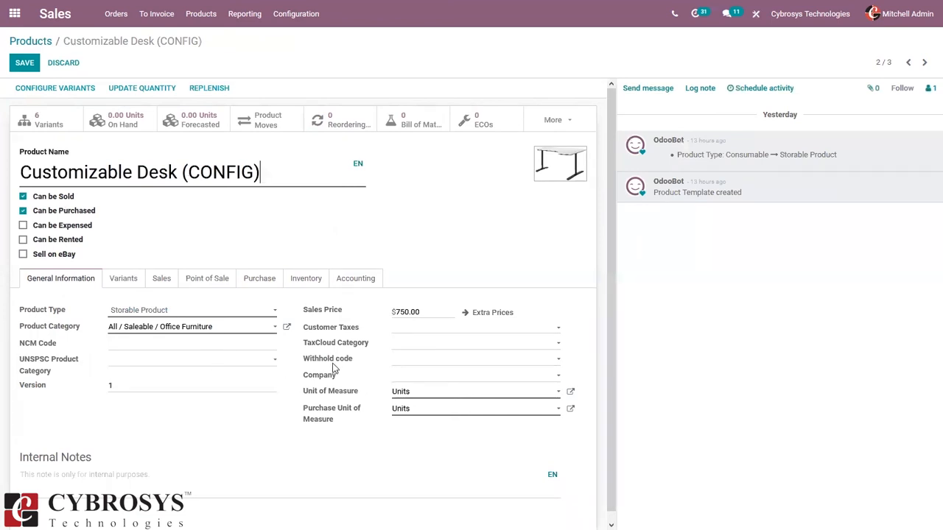
mouse_move(334, 367)
click(397, 361)
click(465, 121)
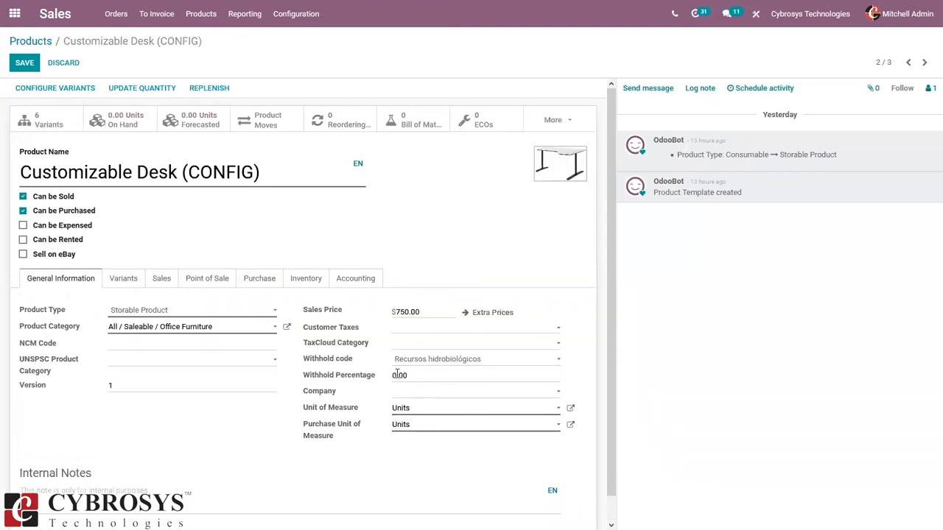
text(1)
click(29, 63)
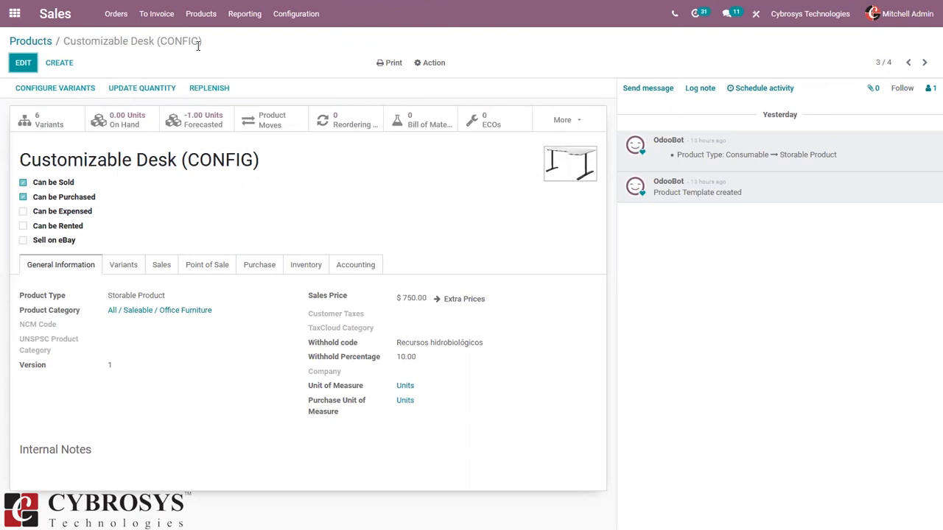
Step: Start a new sales quotation for customer Deco Addict
click(119, 14)
click(128, 54)
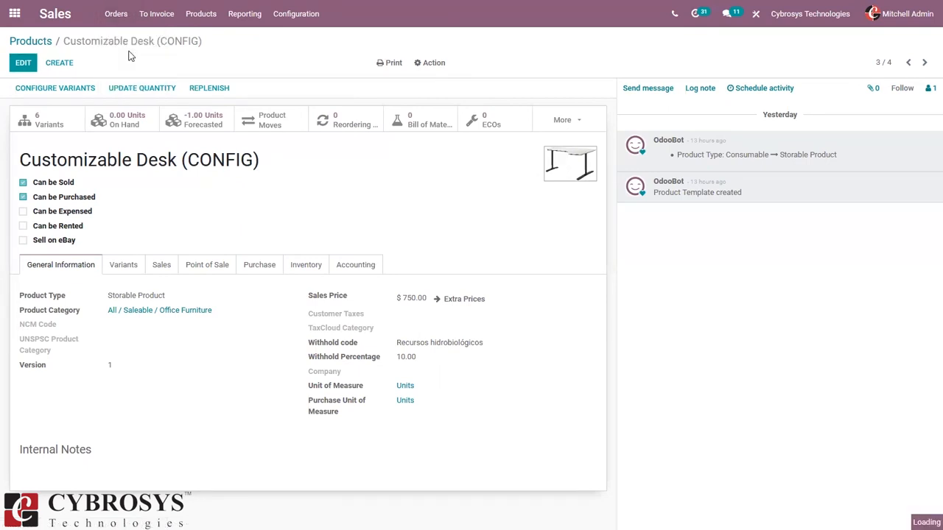
click(41, 65)
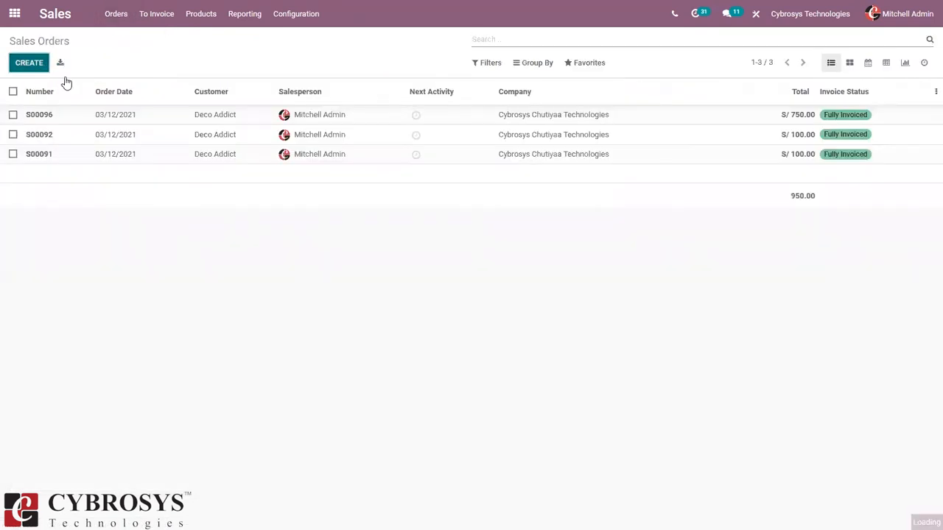
click(147, 198)
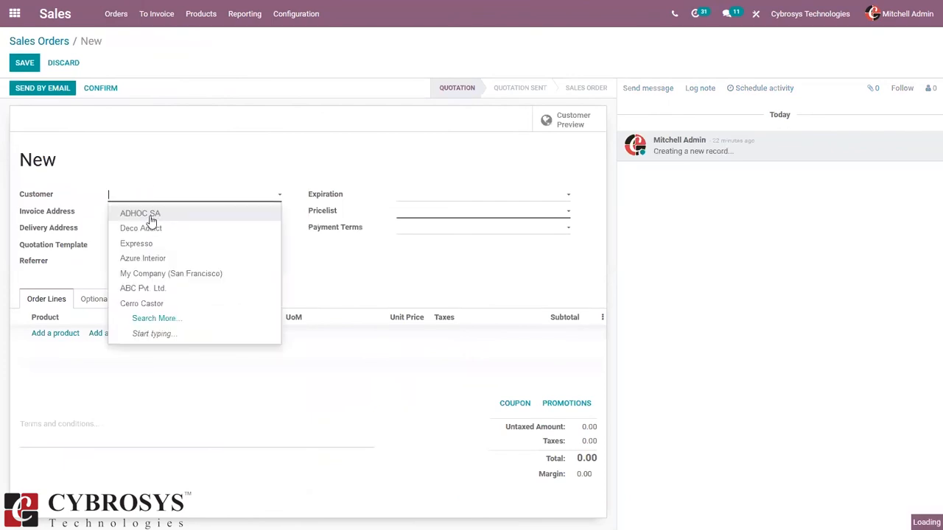
click(151, 227)
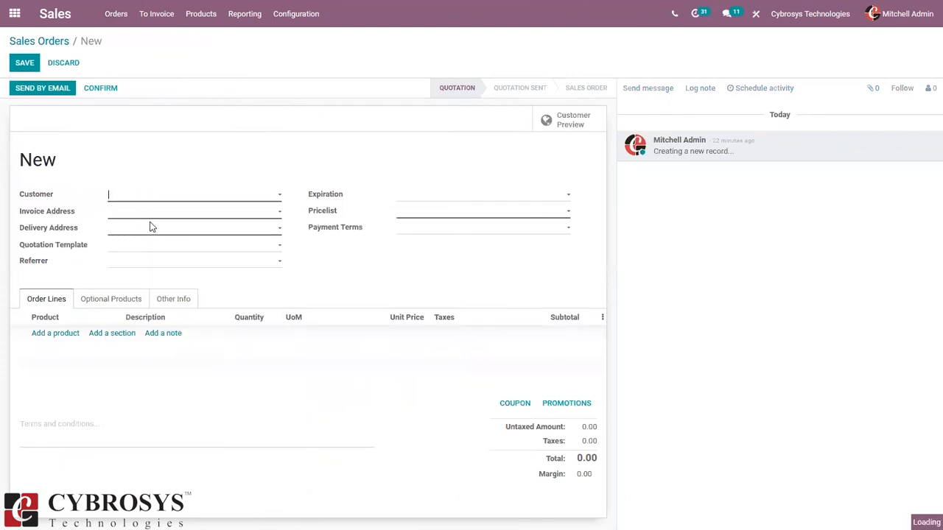
Step: Add one [FURN_5555] Cable Management Box at 100.00 and confirm the order as S00098
click(44, 335)
text(ca)
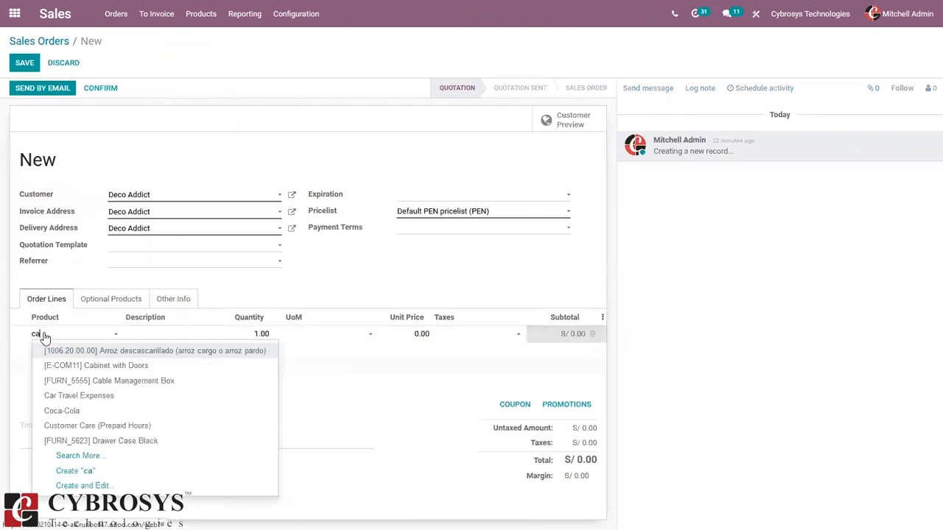
click(152, 382)
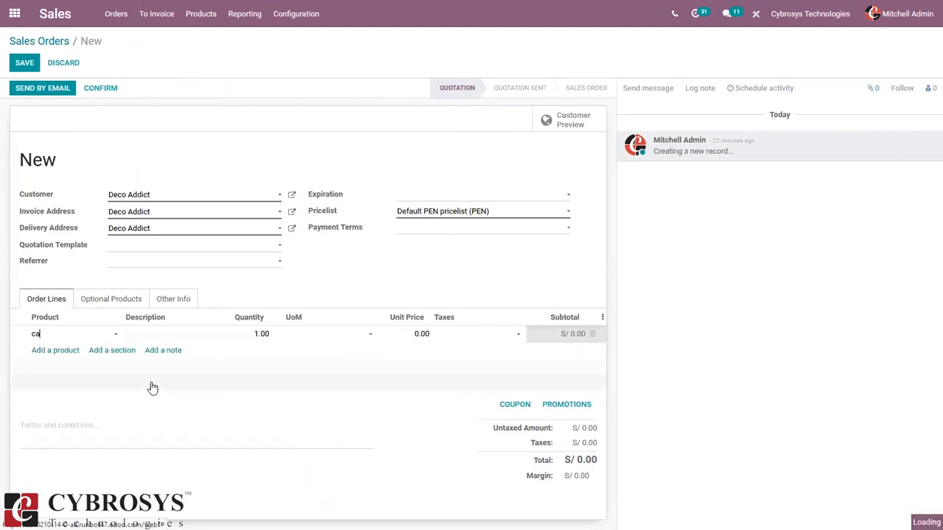
click(103, 88)
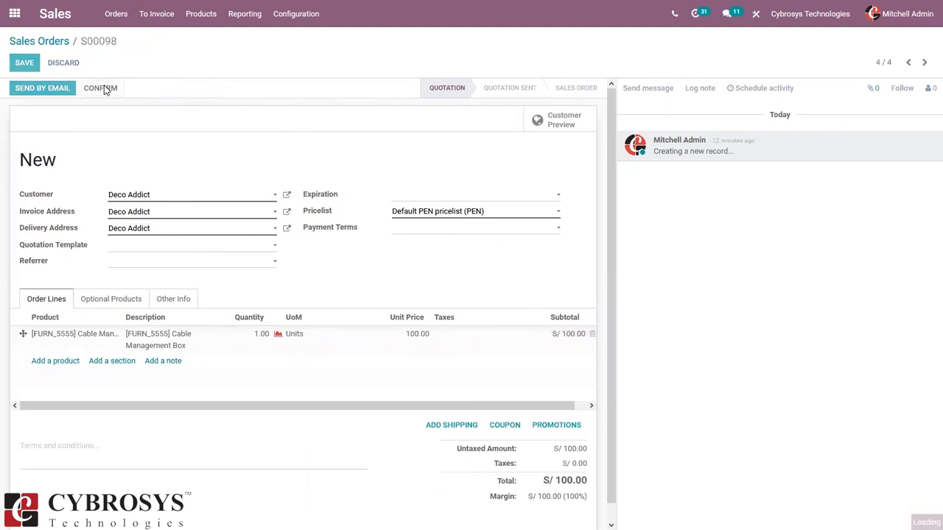
click(103, 89)
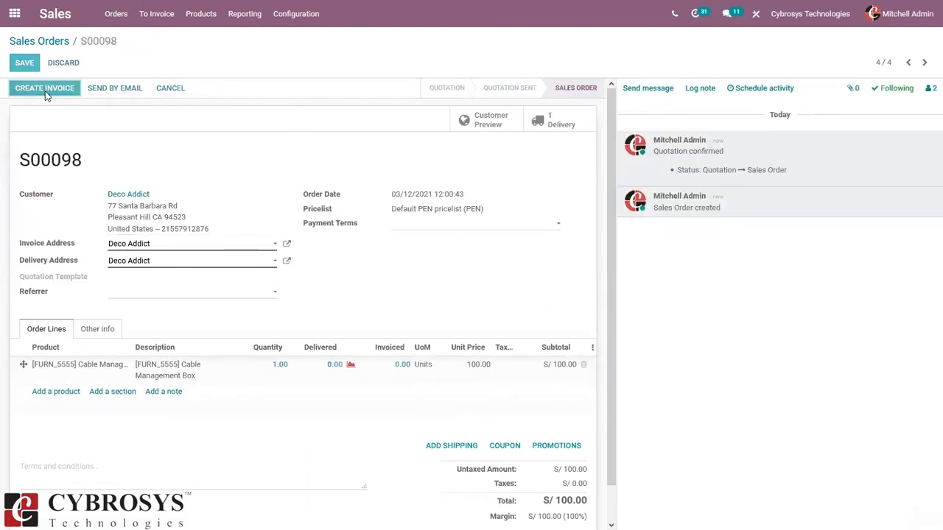
Step: Create and open an invoice from S00098, then dismiss the missing-taxes error when posting
click(45, 89)
click(216, 184)
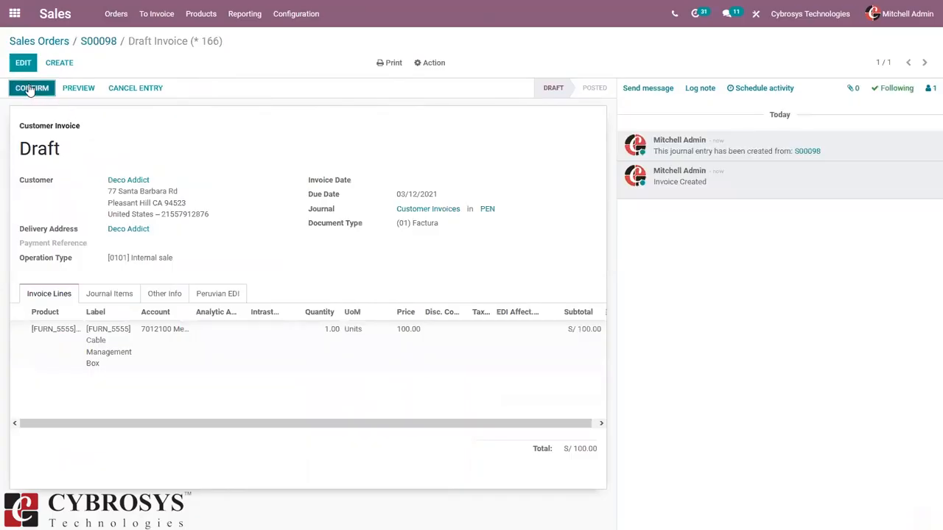
click(29, 88)
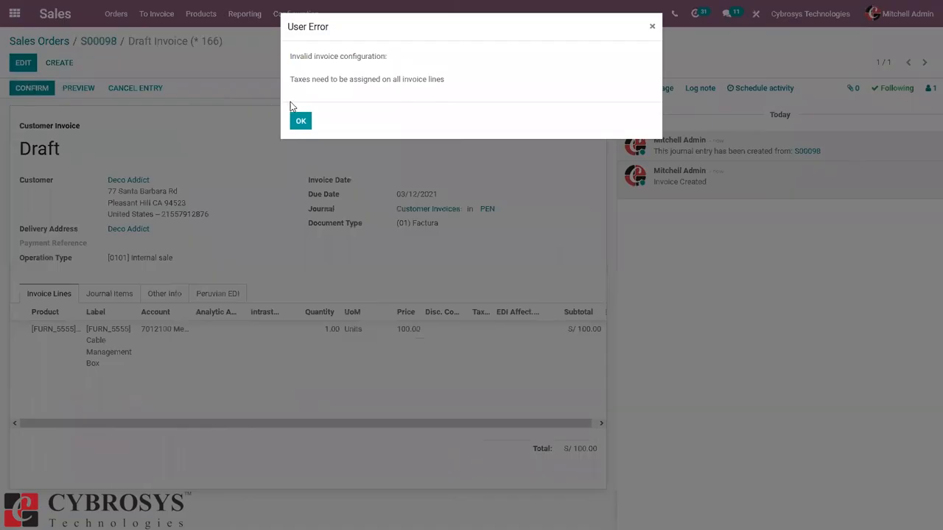
click(299, 121)
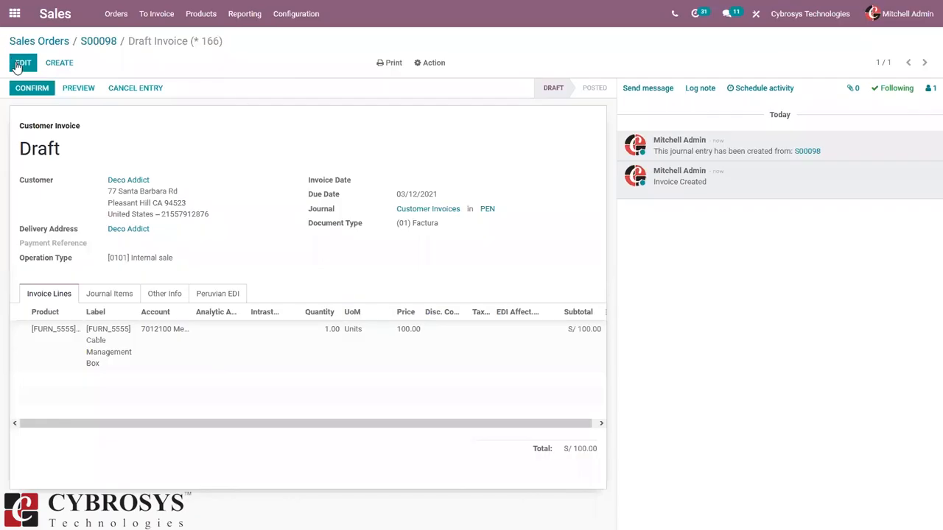
Step: Edit the draft invoice and give the Cable Management Box line the 18% tax
click(481, 332)
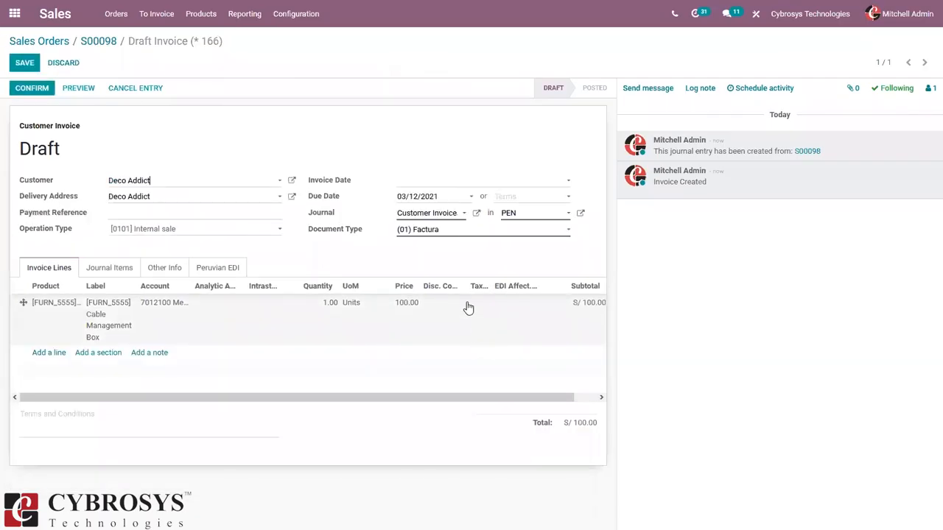
click(473, 305)
click(472, 304)
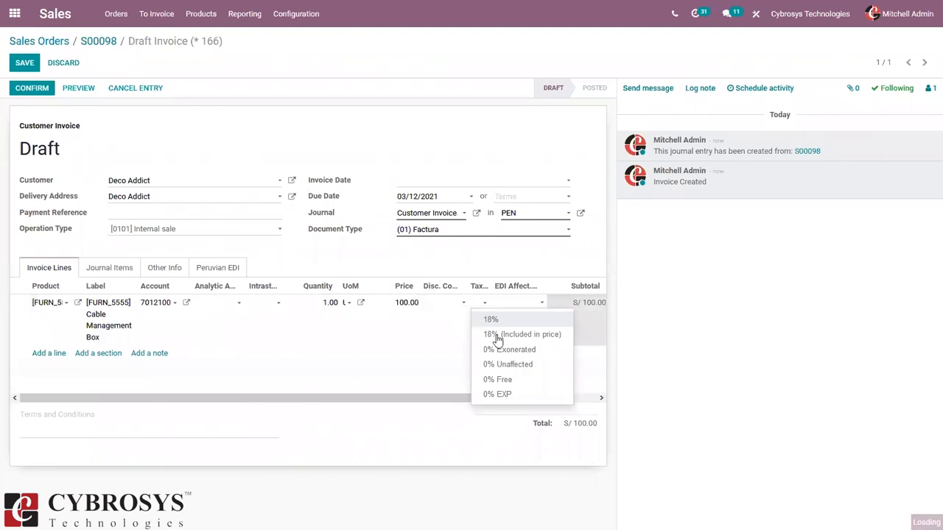
click(493, 321)
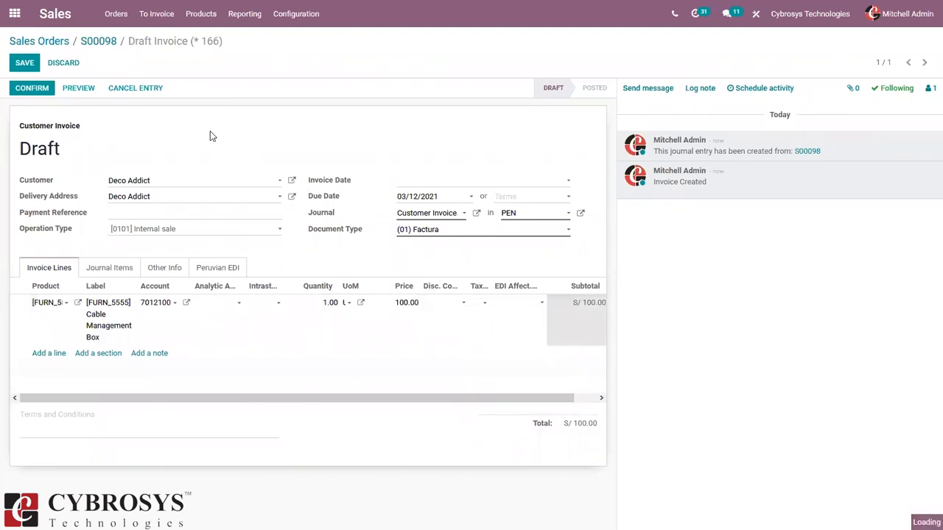
Step: Confirm the draft invoice so it posts as F FFI-00000003 with S/ 18.00 IGV
click(30, 89)
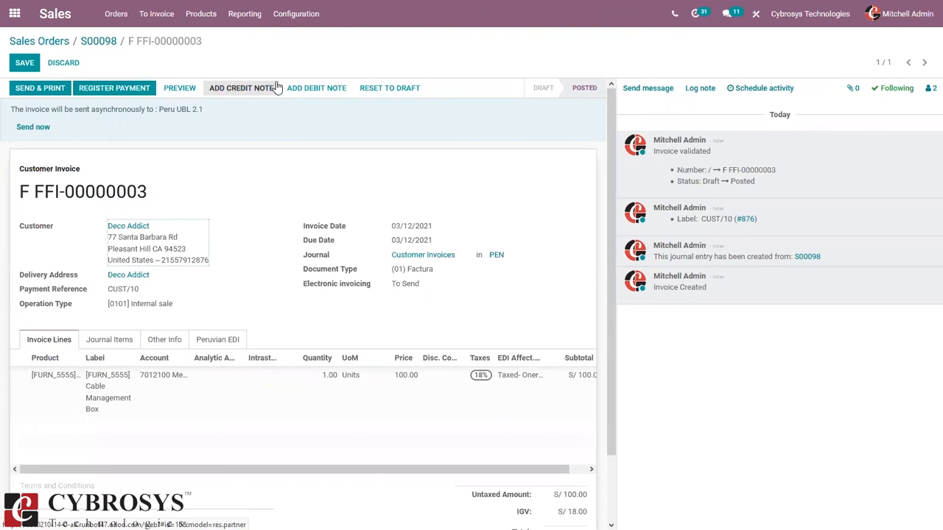
Step: Reverse F FFI-00000003 with a full-refund credit note, reason 'Refund', credit reason Total refund
click(237, 88)
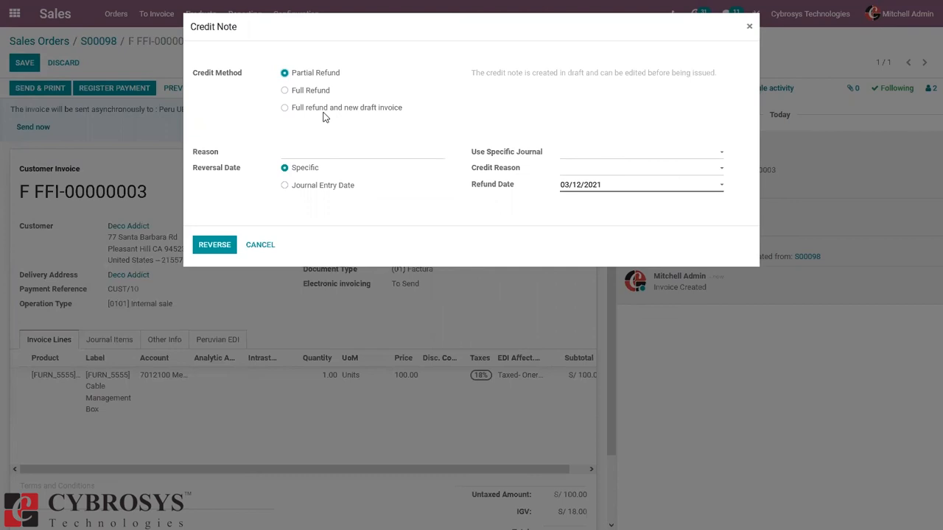
click(313, 153)
text(Refund)
click(575, 174)
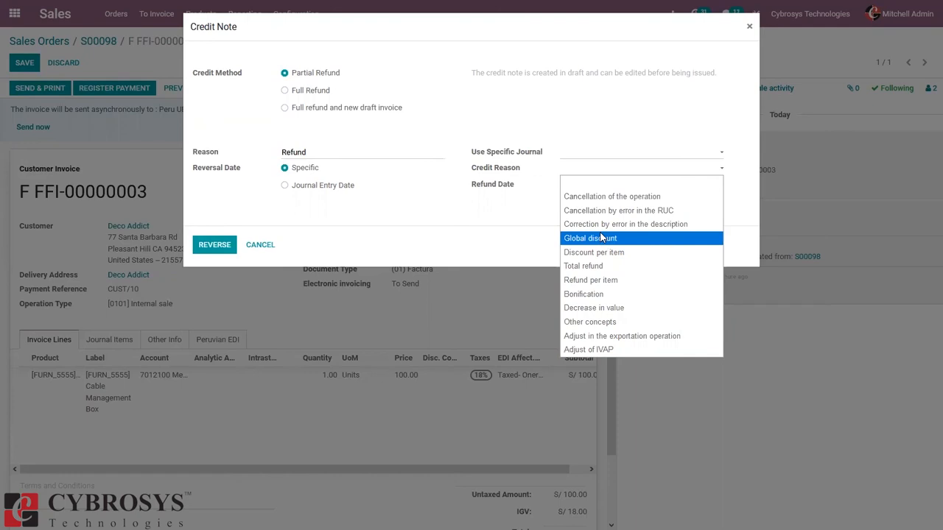
click(602, 265)
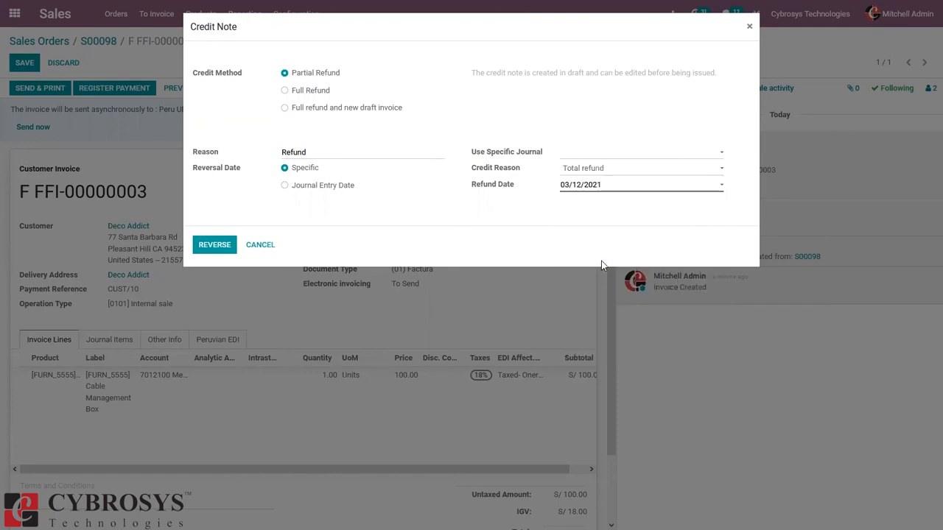
click(299, 90)
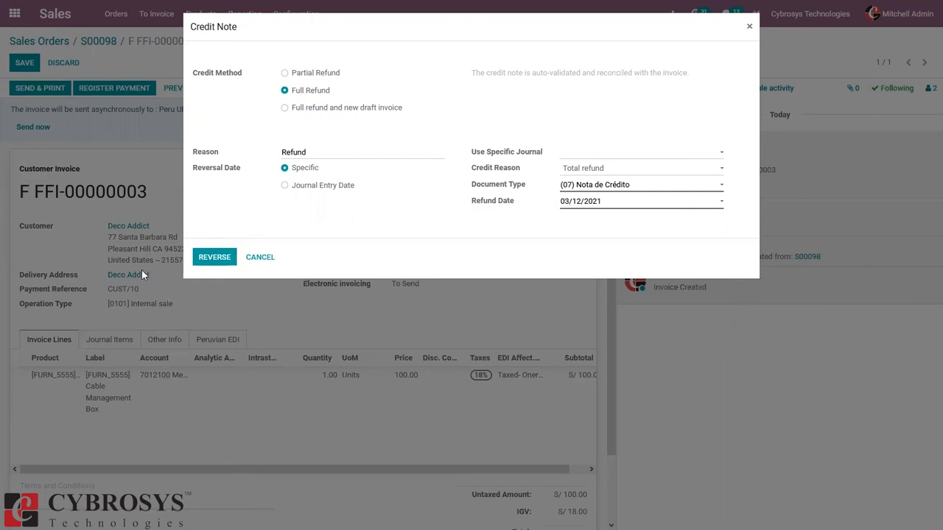
click(223, 259)
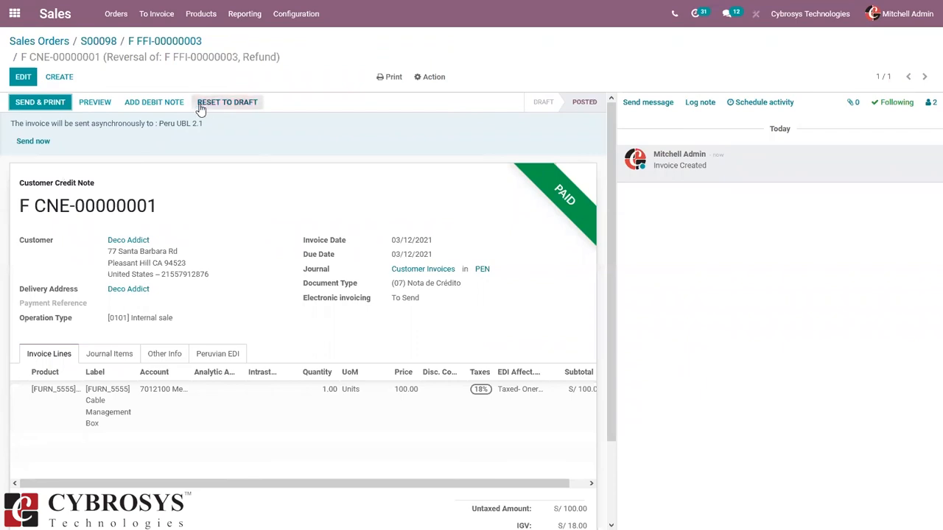
Step: Open the Create Debit Note dialog for credit note F CNE-00000001
click(157, 101)
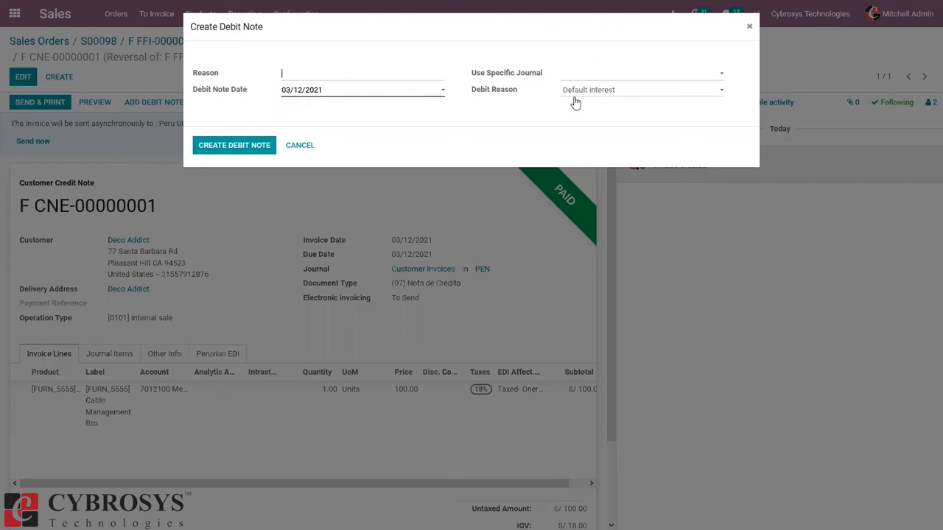
Step: Create the debit note dated 03/12/2021 with debit reason Increase in value
click(621, 94)
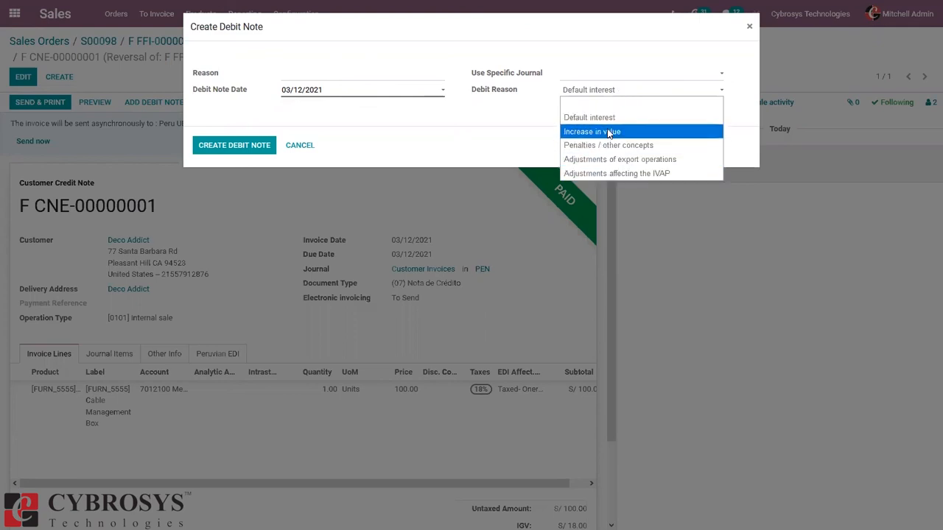
click(609, 132)
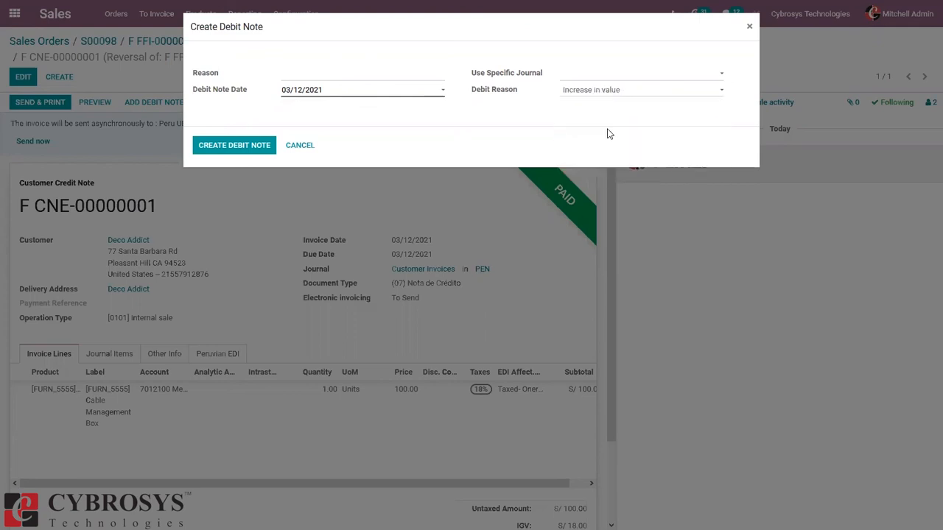
click(240, 145)
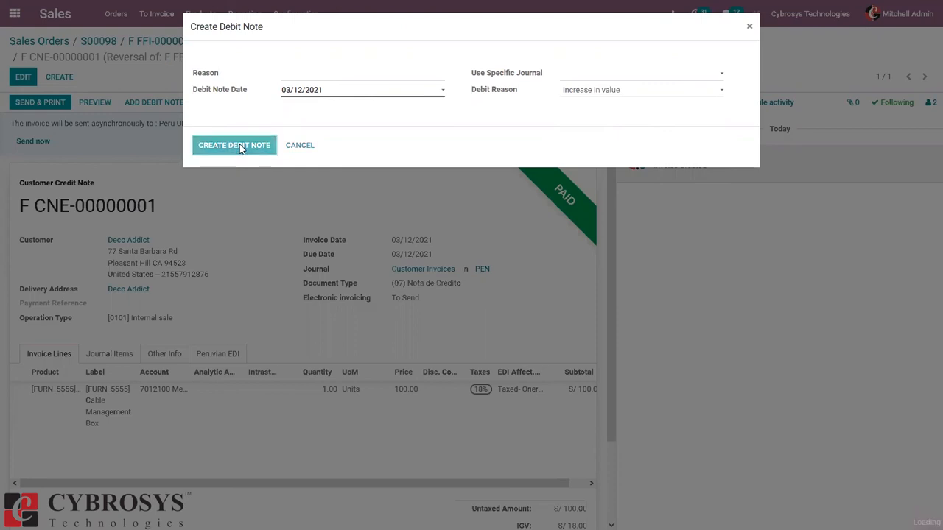